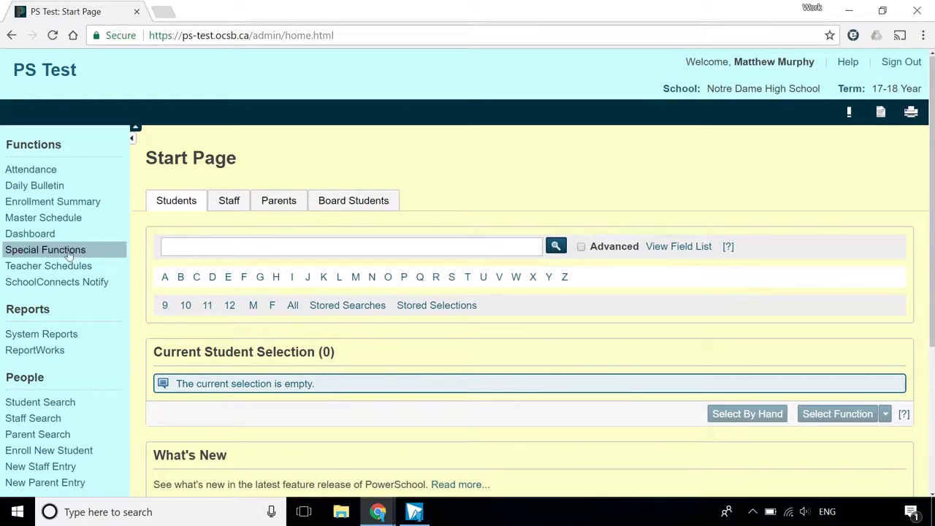
Step: Open Incident Management from the Special Functions menu
click(68, 252)
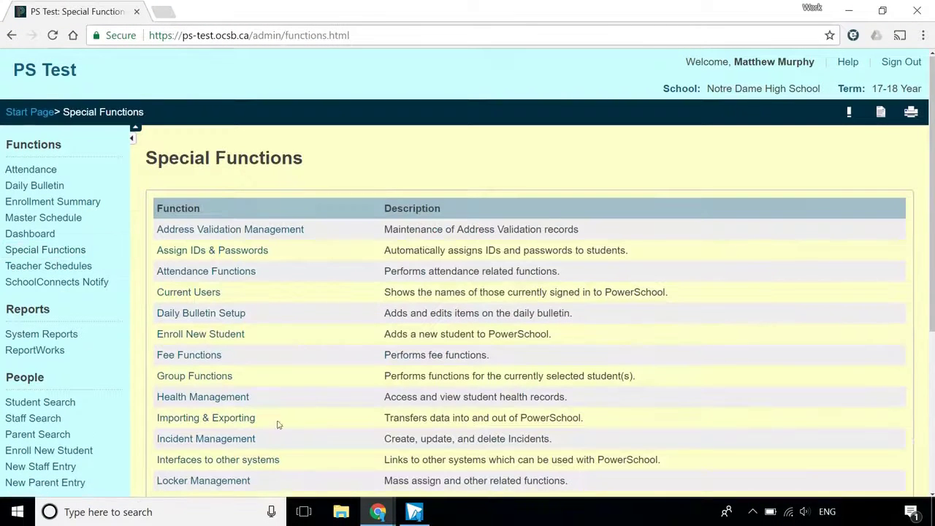
click(210, 441)
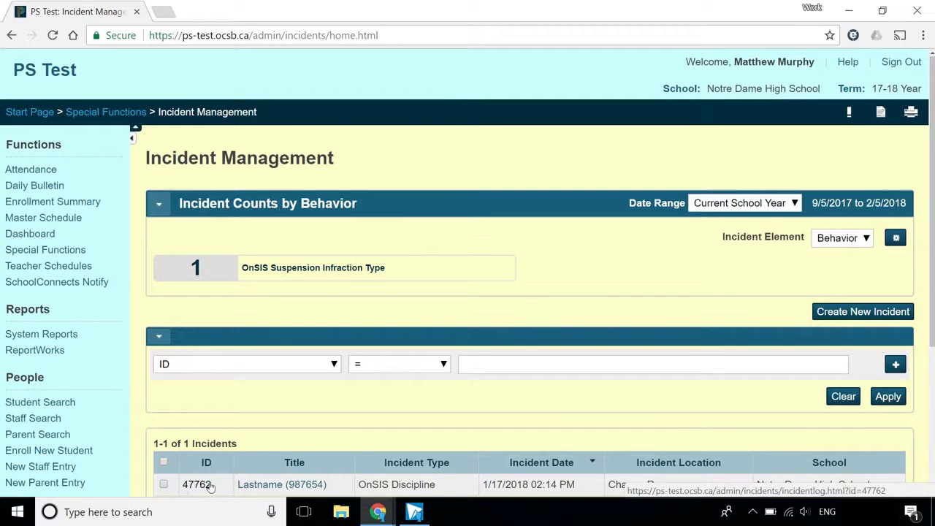
Step: Start a new incident with incident type OnSIS Discipline
click(862, 313)
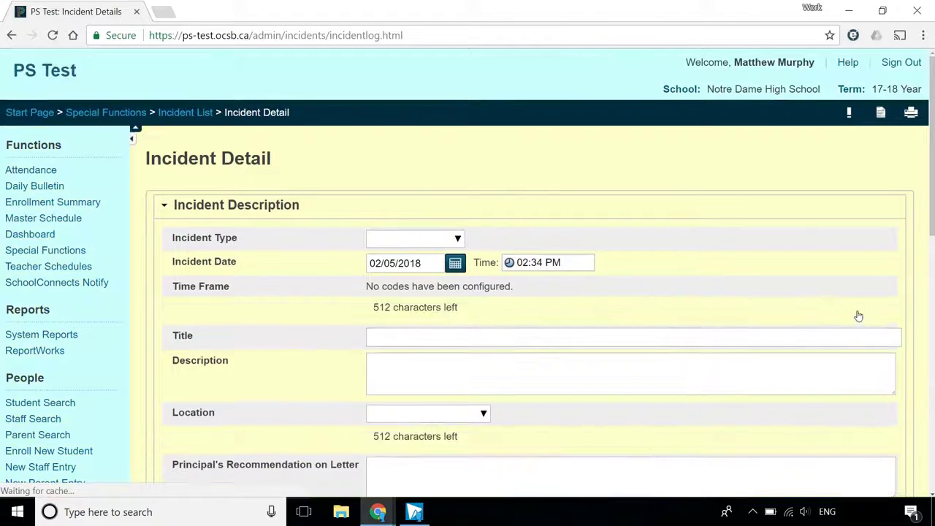
click(449, 240)
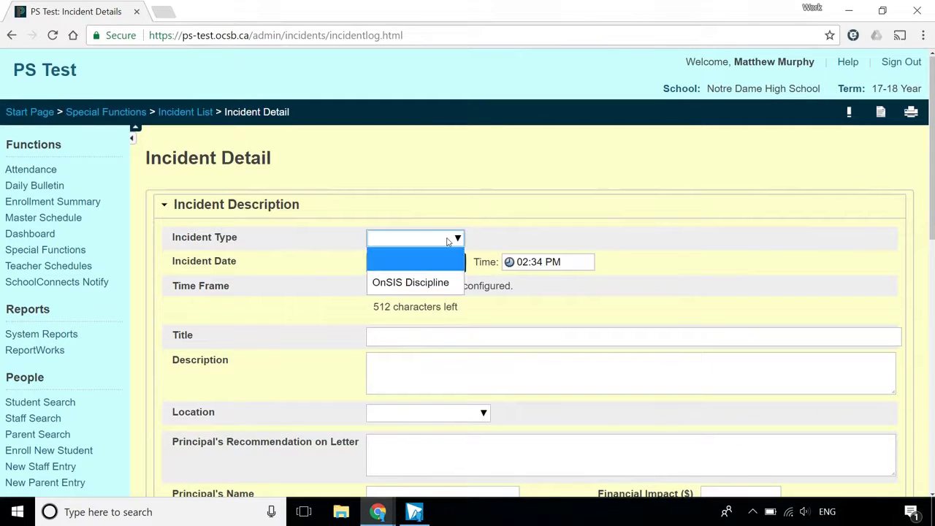
click(408, 284)
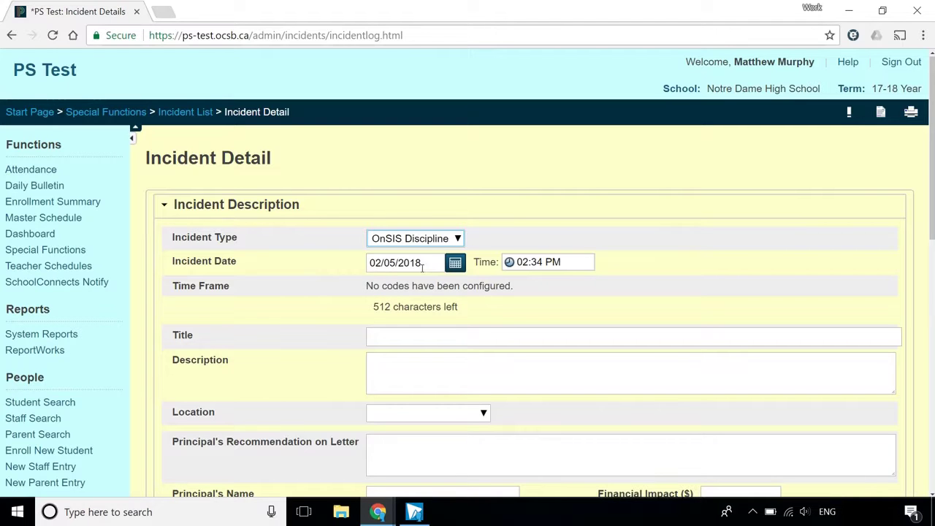
Step: Set the incident date to 2/2/2018 and the time to 01:30 PM
click(455, 263)
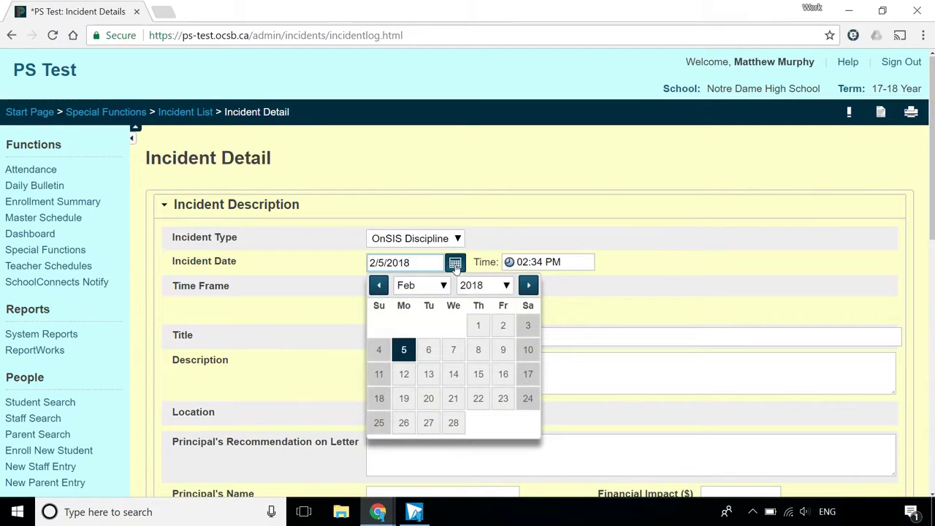
click(504, 326)
click(561, 262)
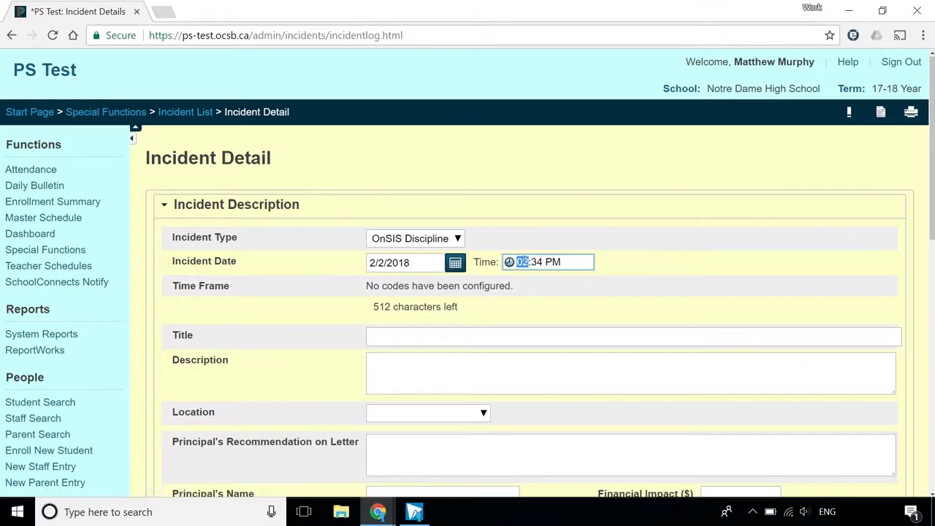
text(01)
click(542, 262)
text(10)
text(30)
click(654, 293)
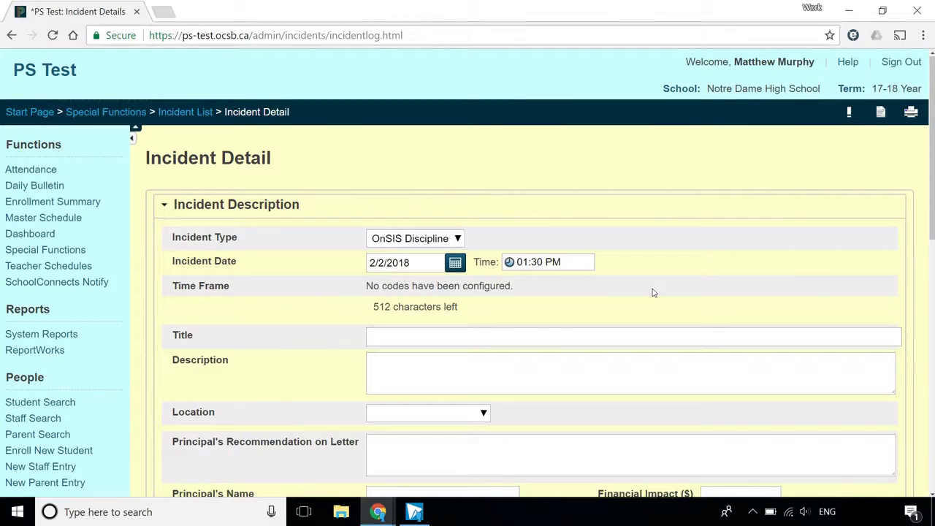
Step: Title the incident with the student's name and number, and paste the smoking description
click(547, 334)
text(Lastna)
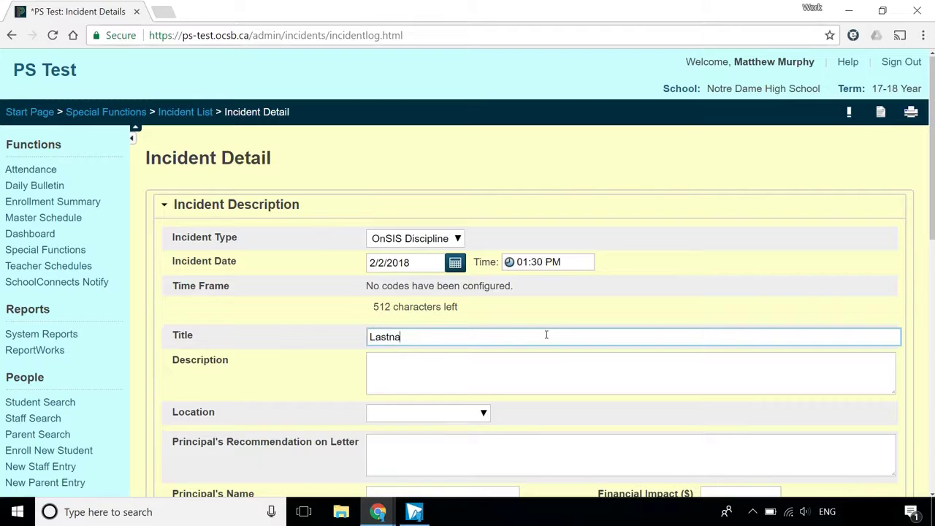
text(me, F 123456)
click(542, 376)
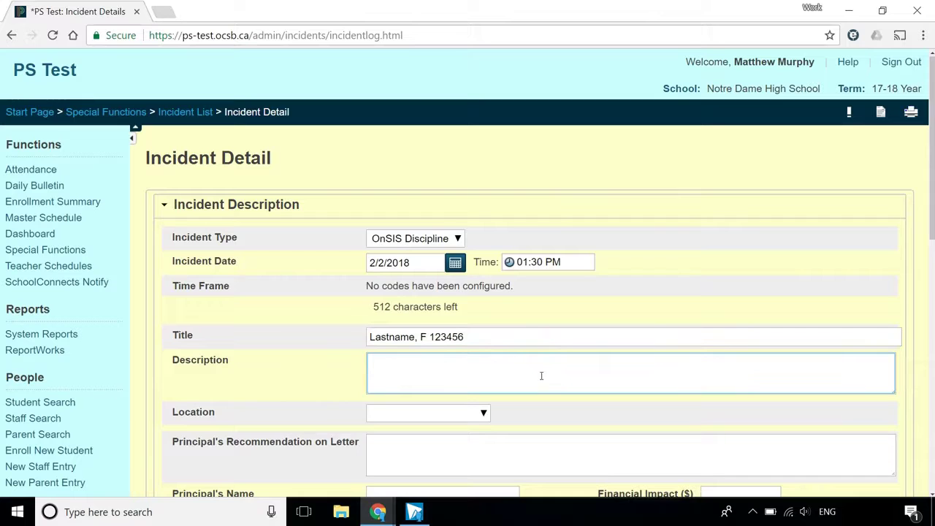
text(<Student A> and <Student B> were smoking on school property)
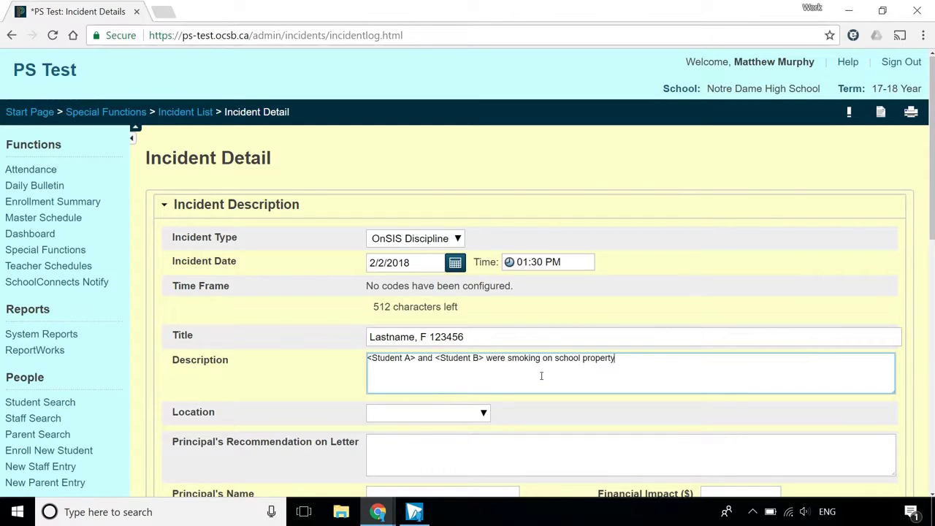
Step: Set both the location and the detailed location to School Ground
click(471, 413)
scroll(458, 366, down, 2)
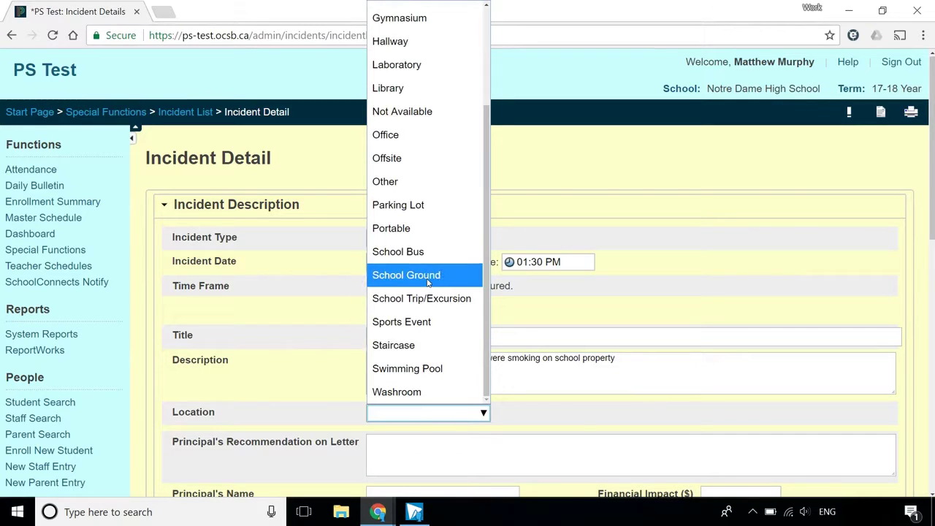
click(429, 276)
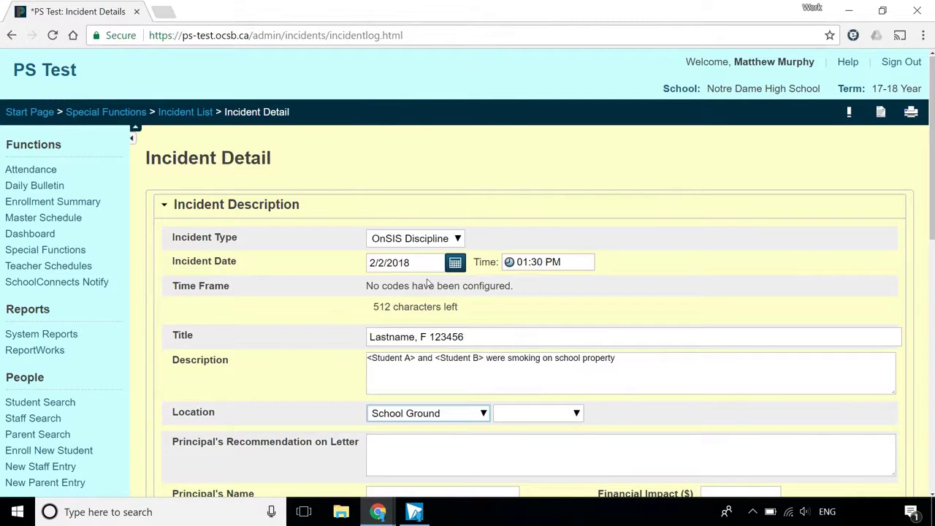
click(564, 413)
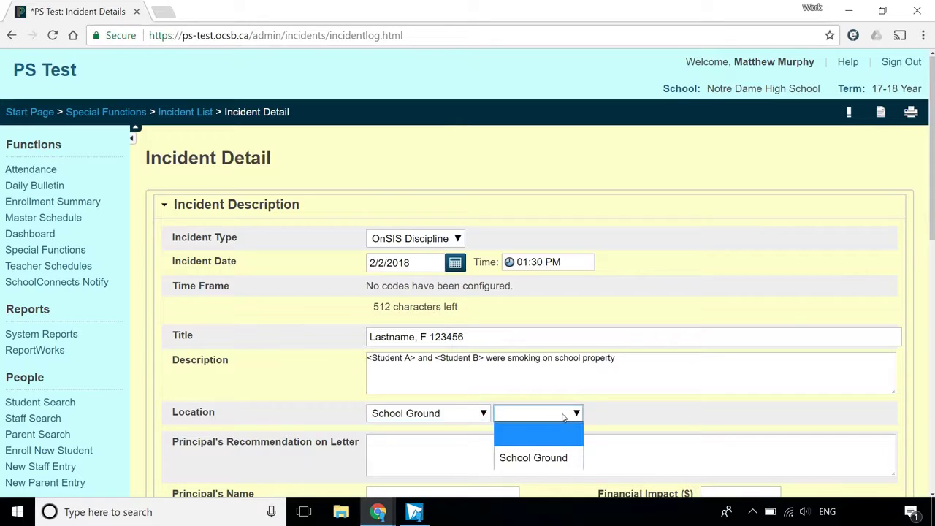
click(550, 458)
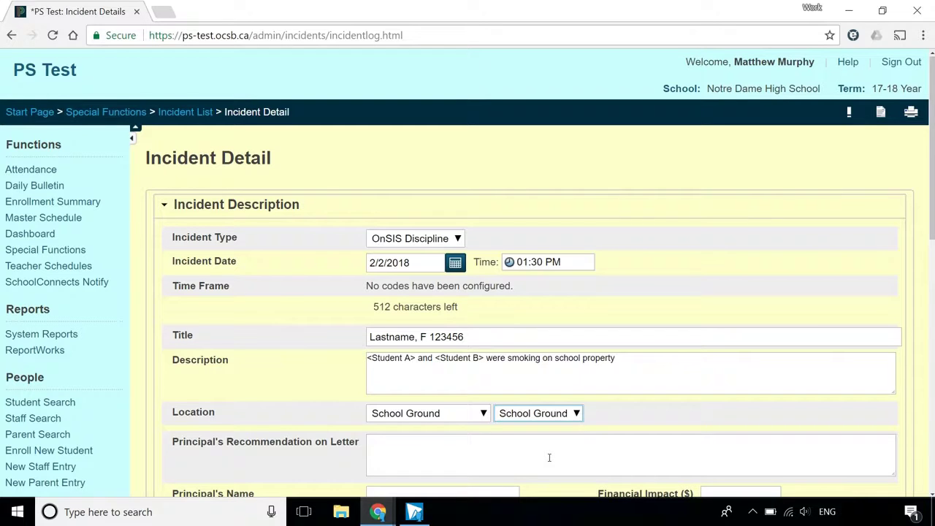
Step: Paste the support-meeting and homework recommendation for the letter, then enter the principal's name
scroll(549, 458, down, 2)
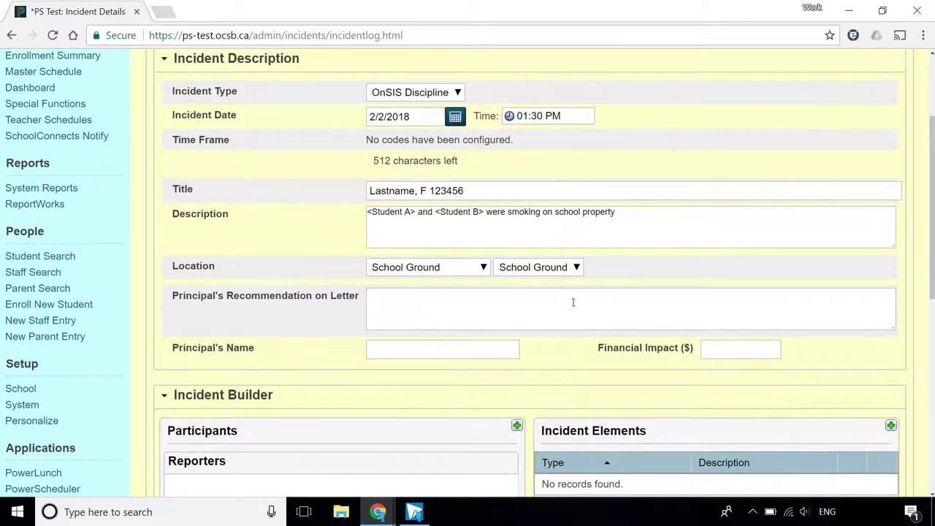
click(573, 302)
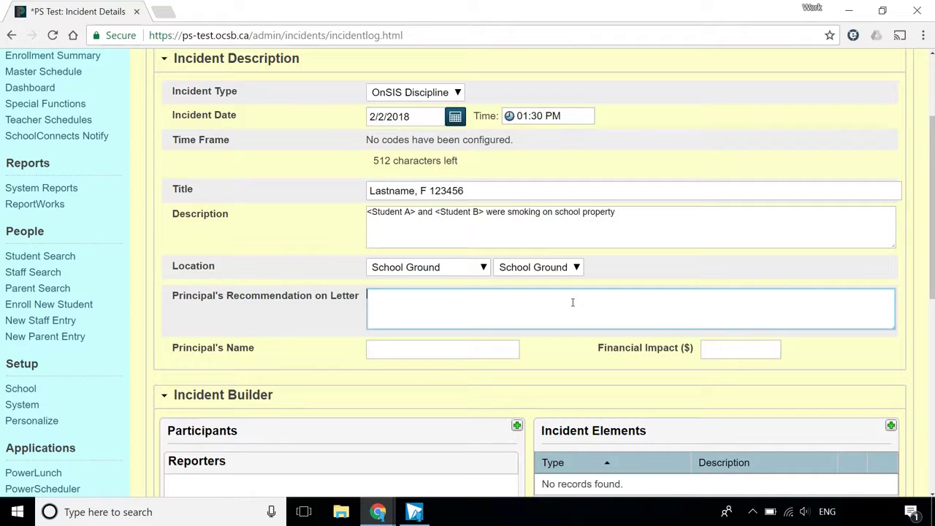
text(Student and parents will meet with Vice-principal and/or Guidance Counsellor upon return to school to discuss support that the student may need to ensure his or her success. Student will complete homework as assigned by teachers.)
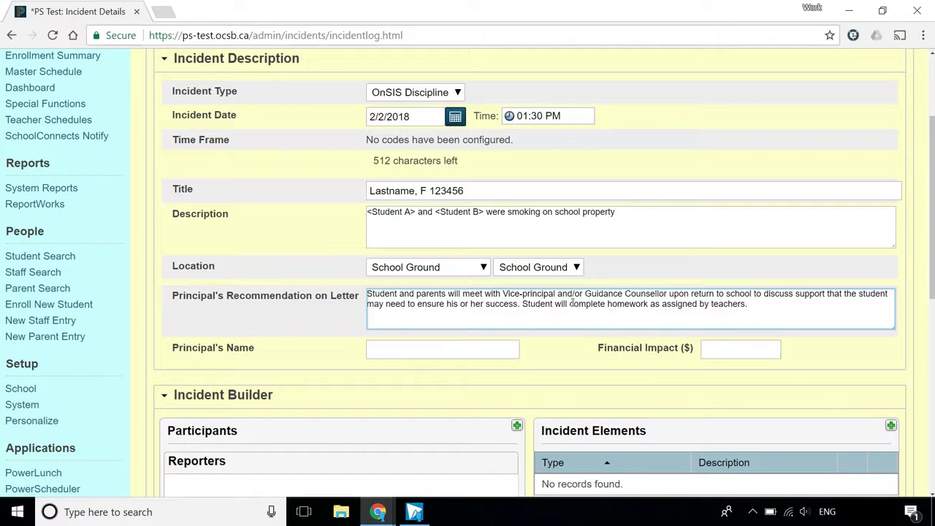
click(491, 348)
text(Ms. )
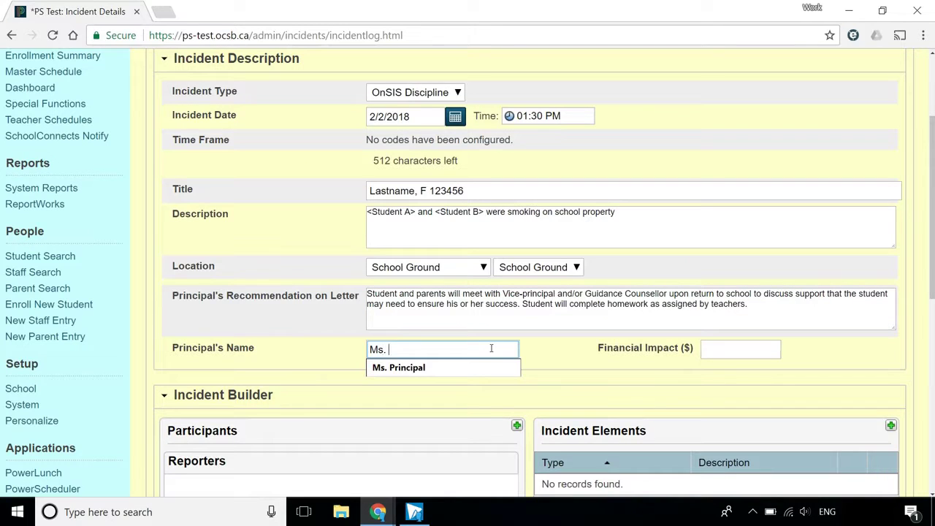
text(Principal)
key(Tab)
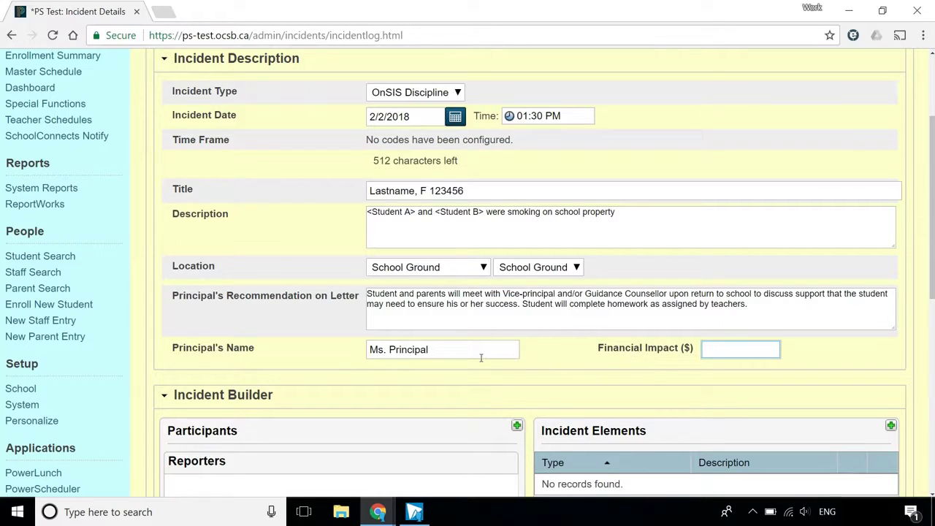
Step: Submit the incident and reopen the saved incident 47803 down to the Incident Builder
scroll(456, 366, down, 6)
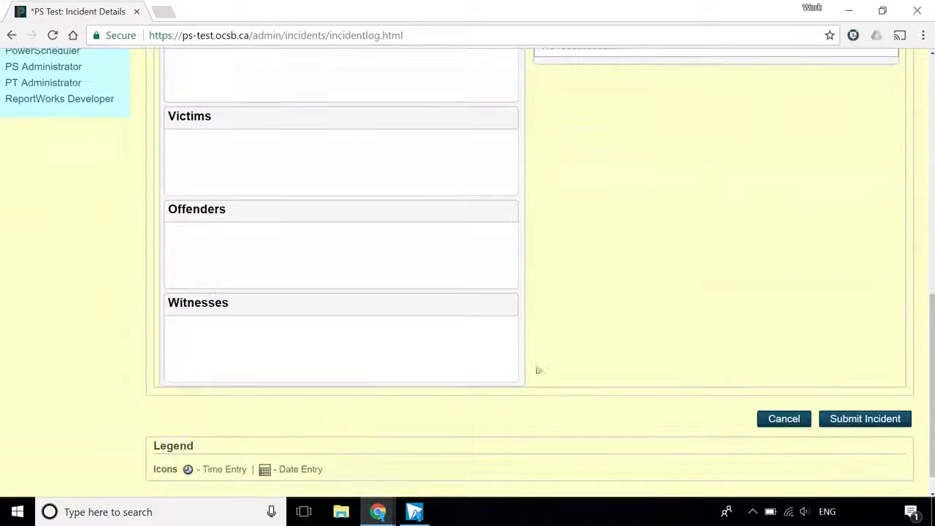
click(868, 419)
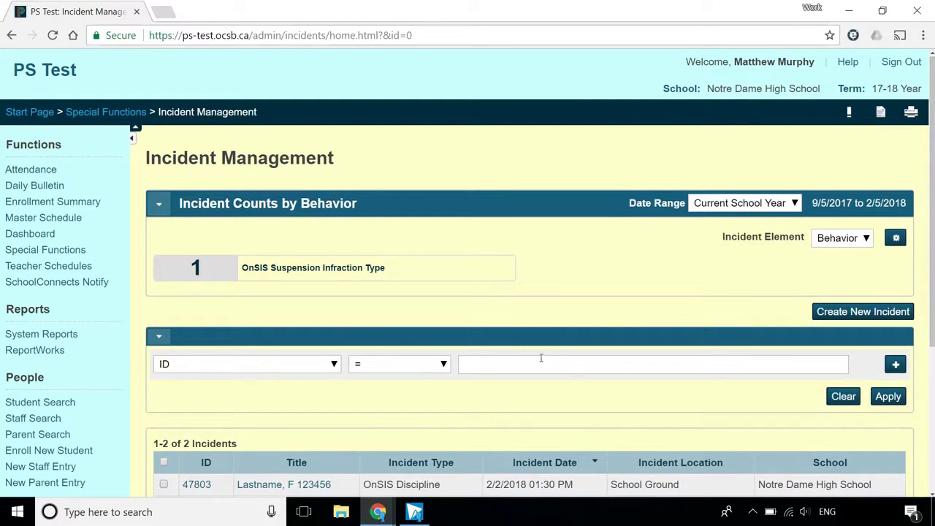
click(203, 485)
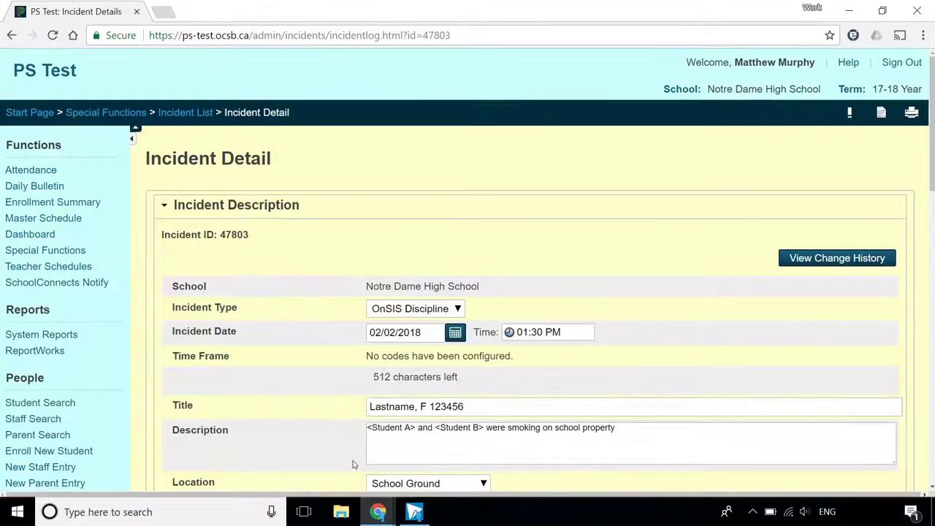
scroll(354, 463, down, 6)
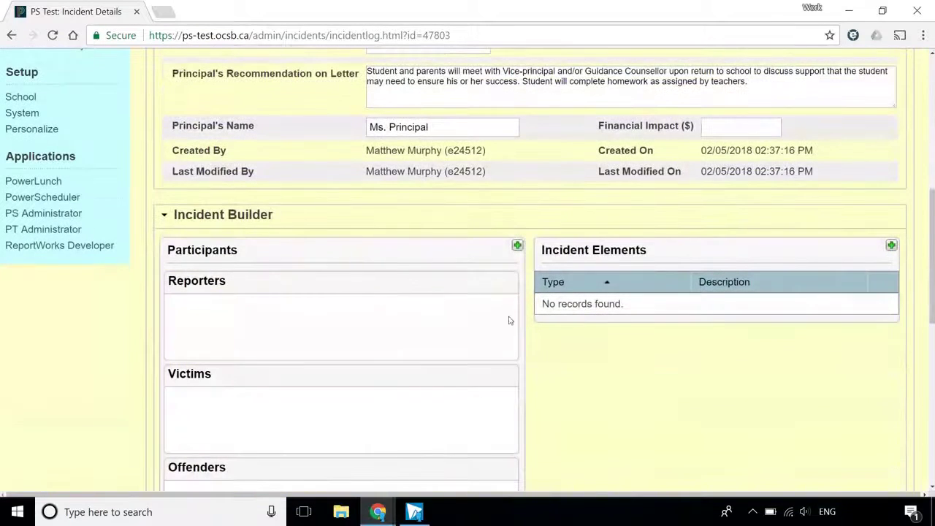
Step: Search participants by last name '1' and add Student 1 to the incident
click(517, 246)
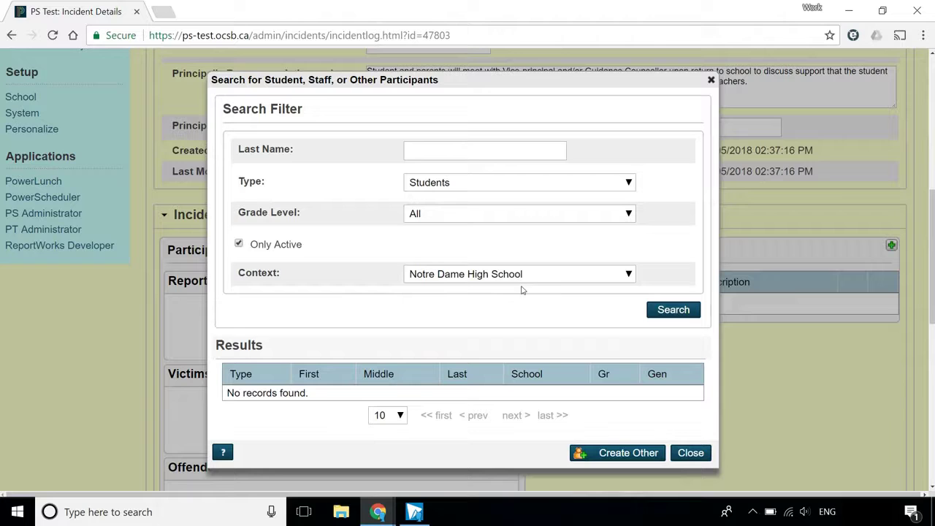
click(472, 152)
text(1)
click(667, 314)
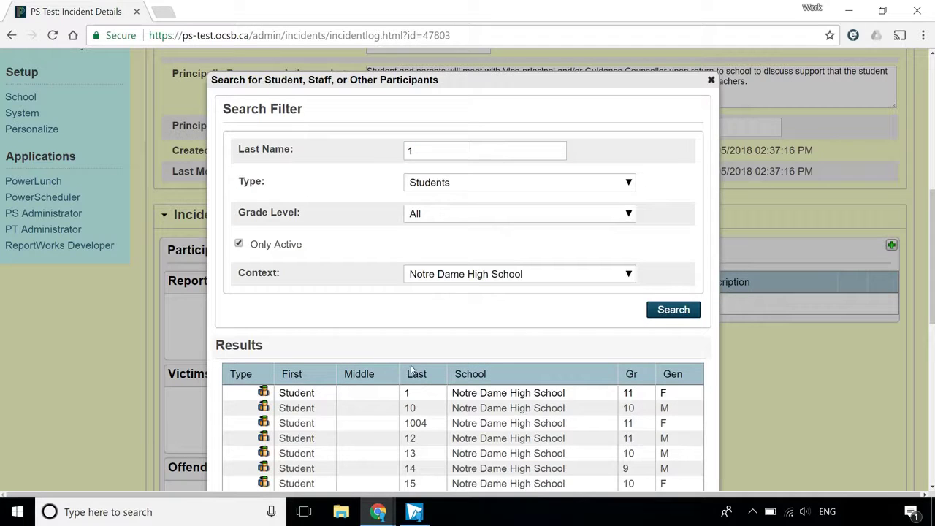
click(303, 392)
scroll(511, 372, down, 3)
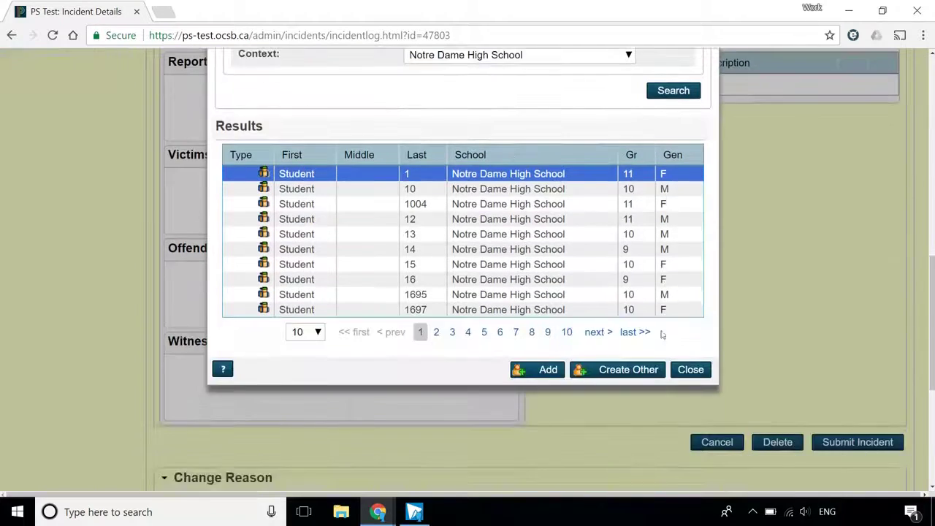
click(537, 369)
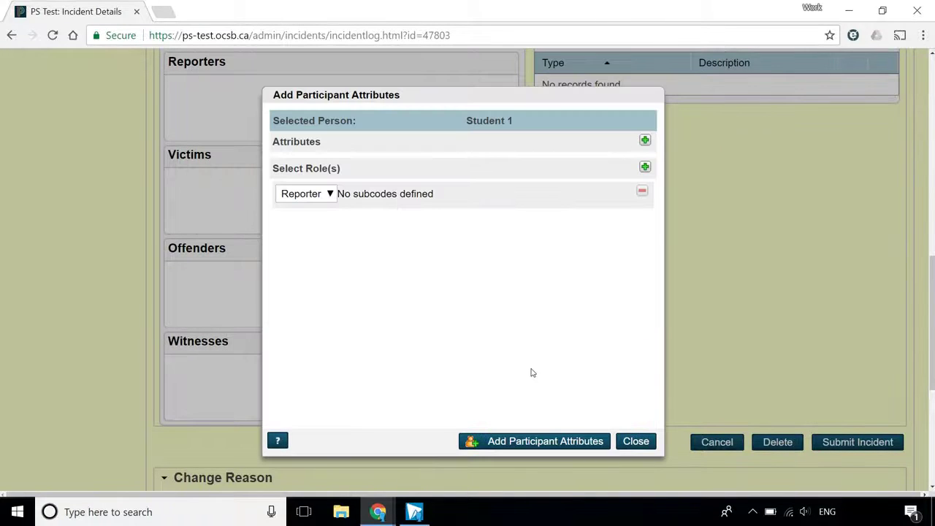
Step: Change Student 1's role from Reporter to Offender and confirm
click(329, 195)
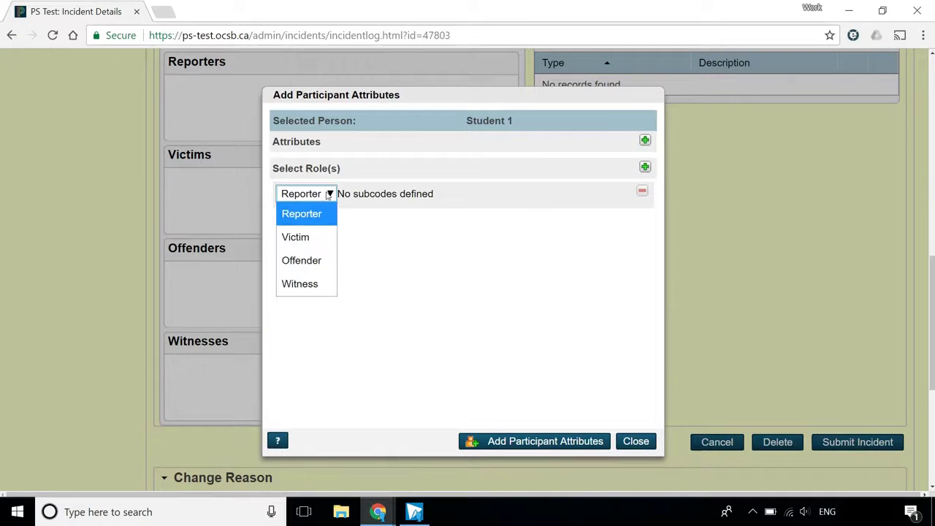
click(305, 261)
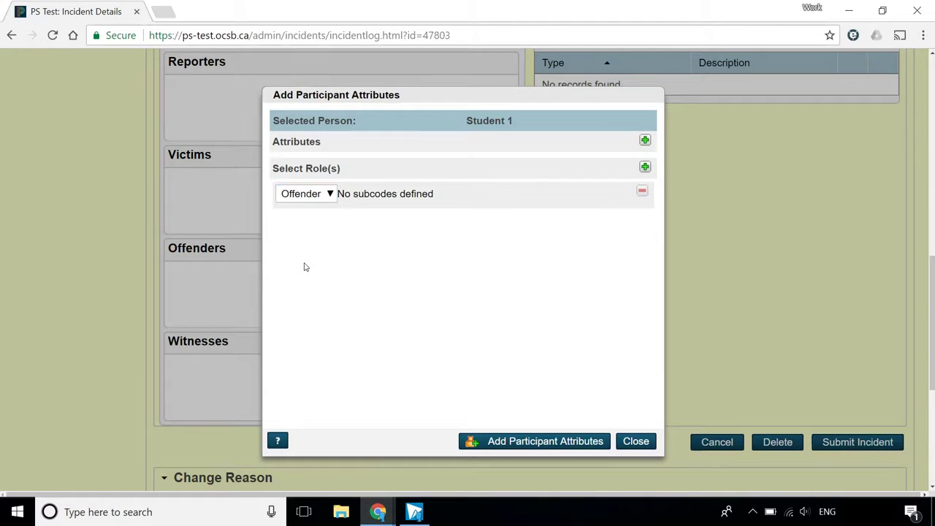
click(550, 442)
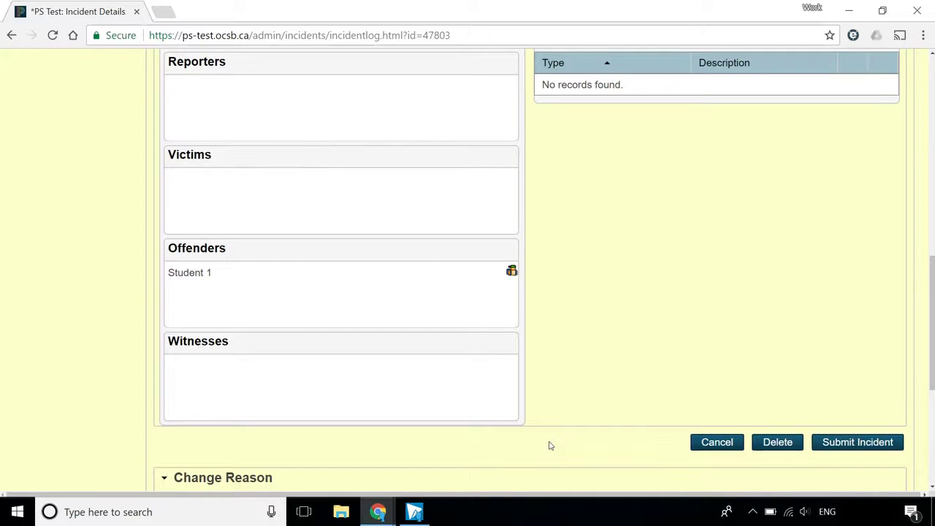
scroll(728, 386, up, 2)
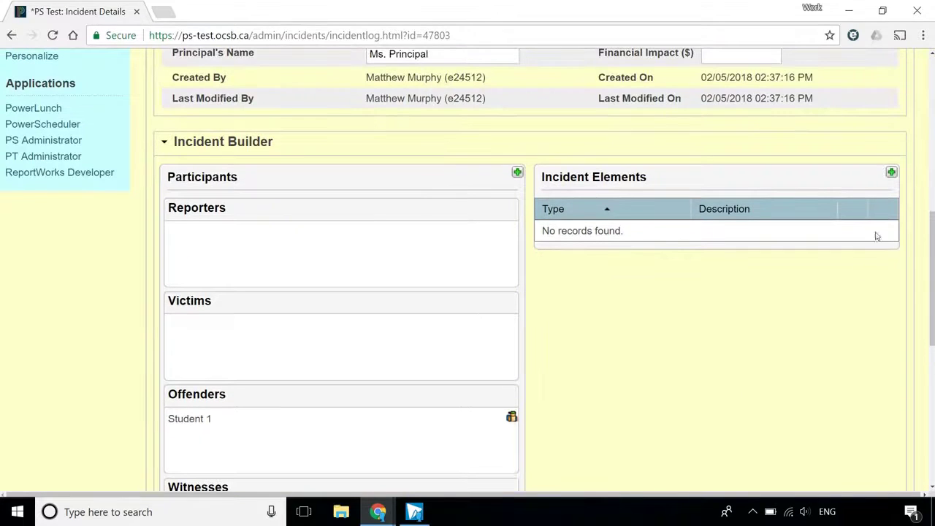
Step: Open the add-element choices on the Incident Elements panel
click(892, 172)
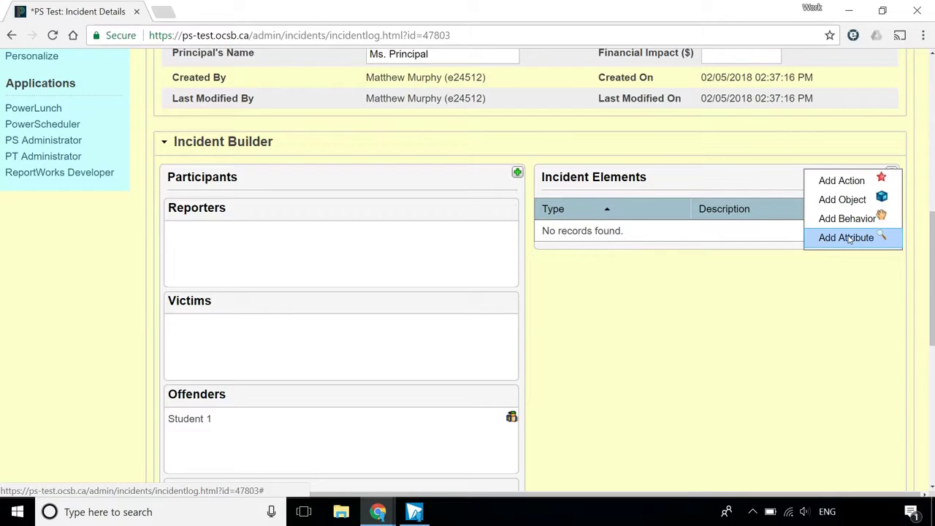
Step: Add an action with code OnSIS Suspension, issued by the Principal
click(858, 181)
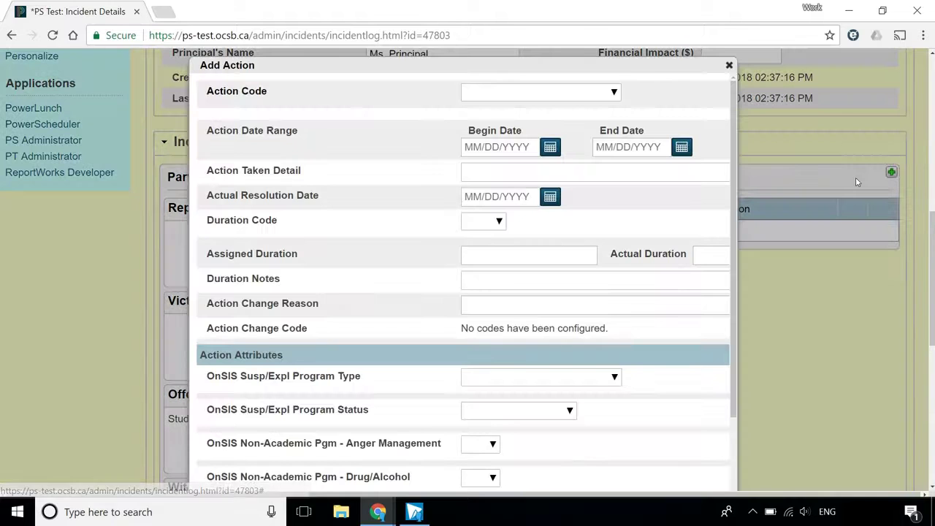
click(616, 93)
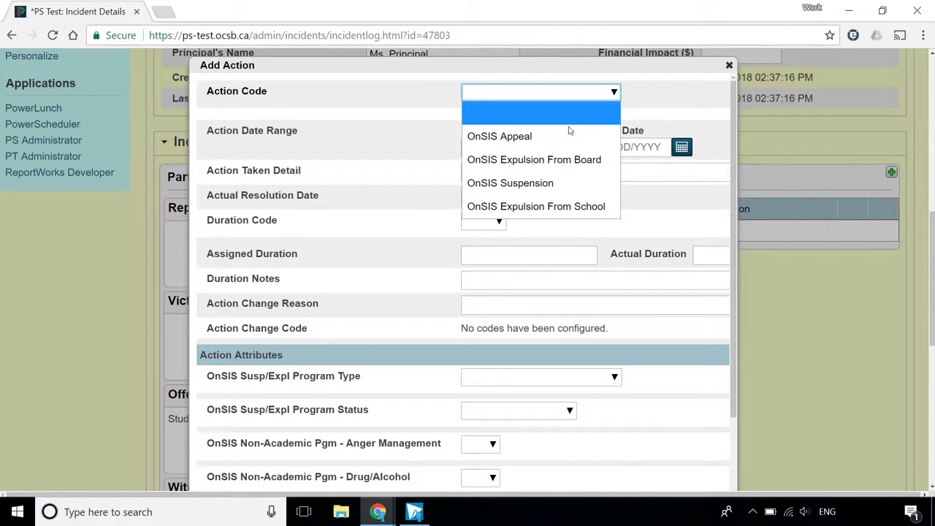
click(530, 182)
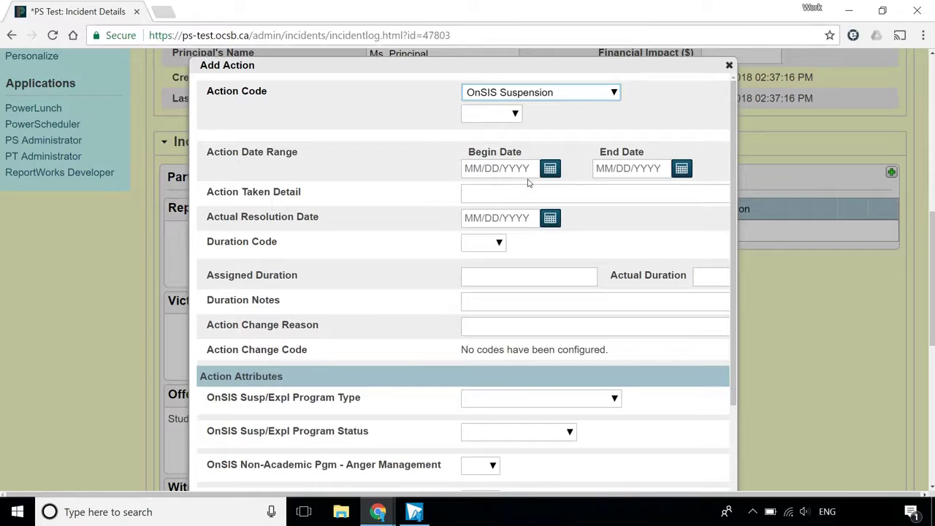
click(512, 113)
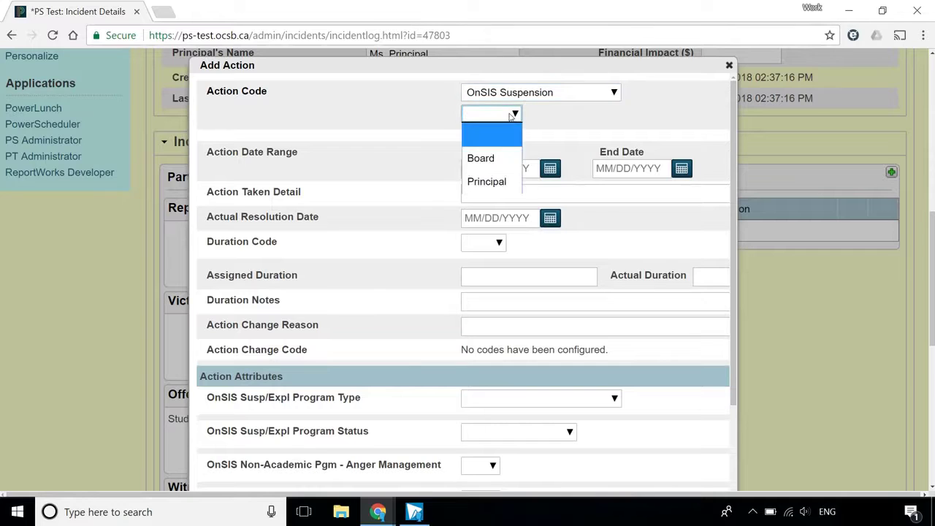
click(493, 183)
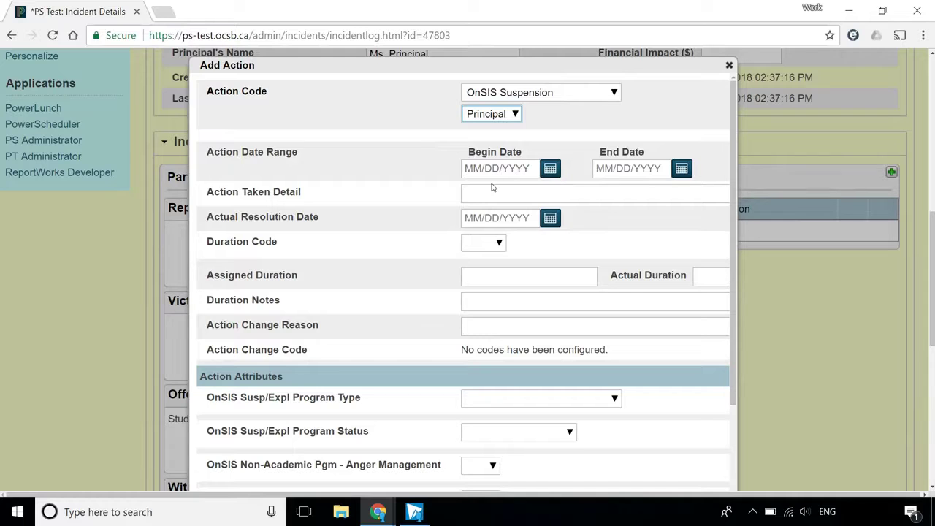
Step: Set the begin and end dates to 2/5/2018 and paste the mother-called detail
click(544, 170)
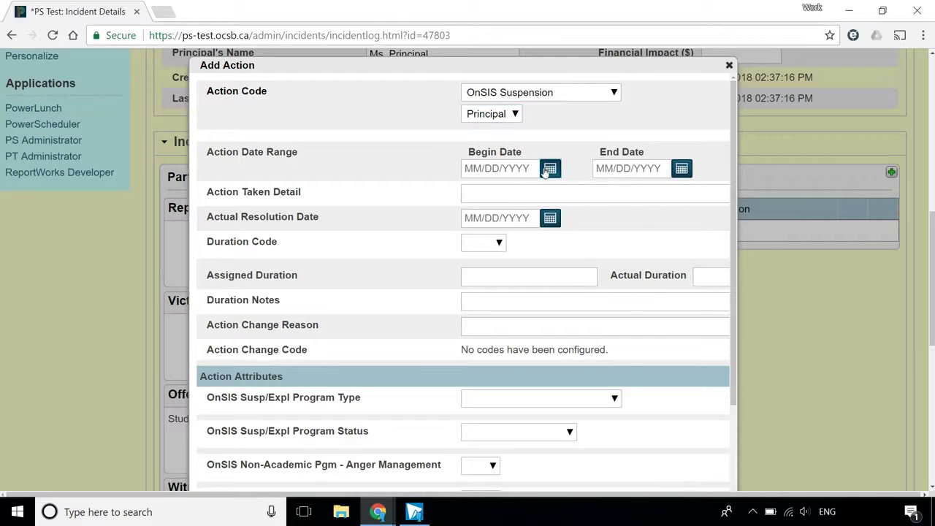
click(499, 255)
click(681, 169)
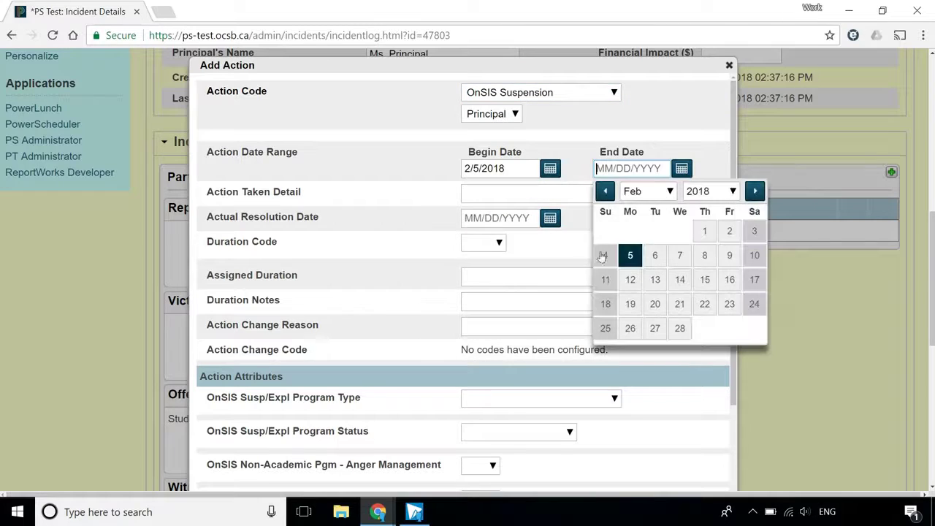
click(631, 255)
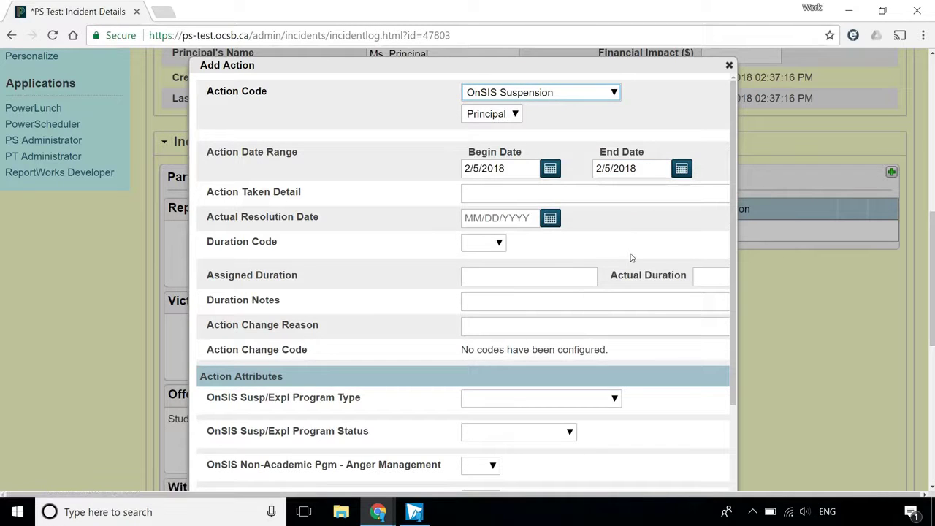
click(601, 193)
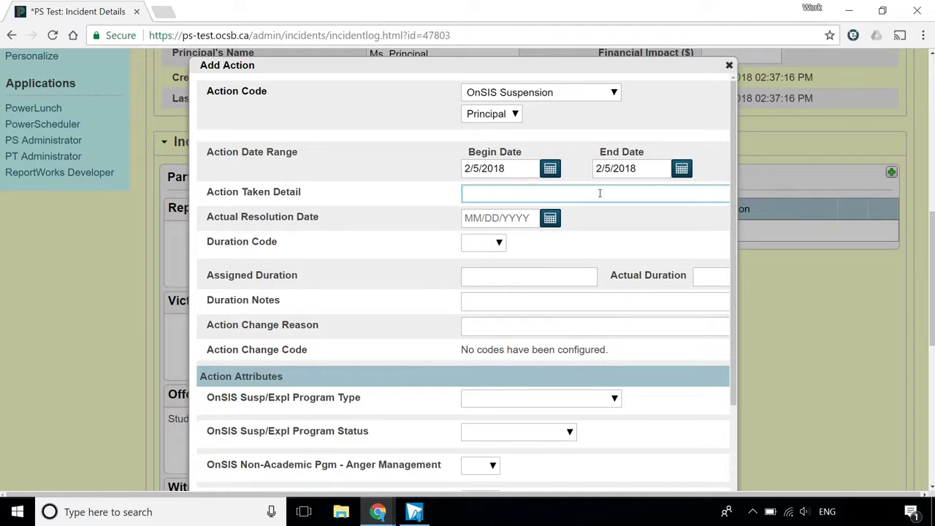
text(called mother on Friday, February 2, 2018)
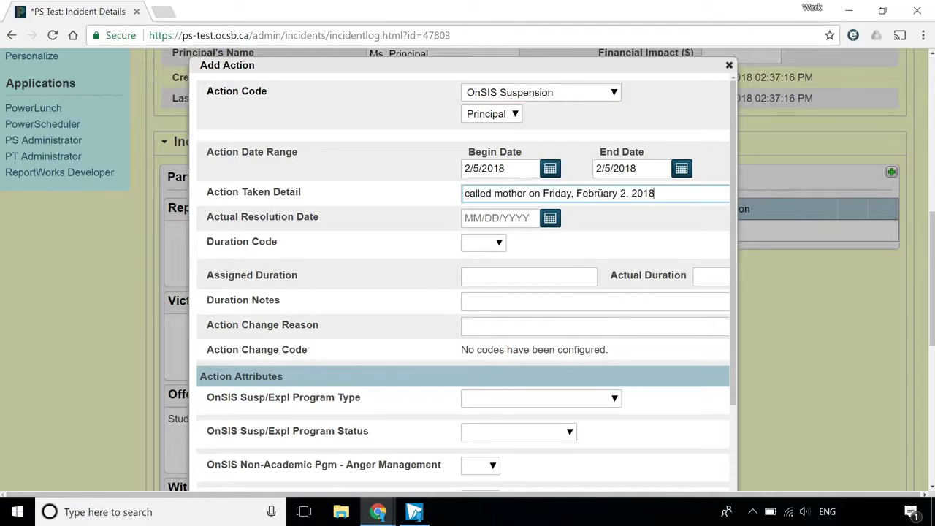
Step: Set both duration units to Days with assigned and actual durations of 1
click(499, 245)
click(491, 286)
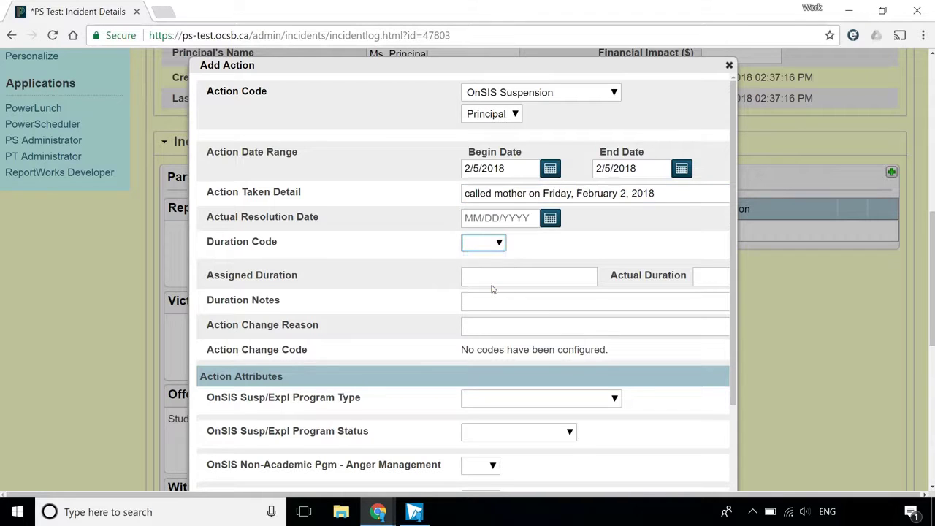
click(501, 264)
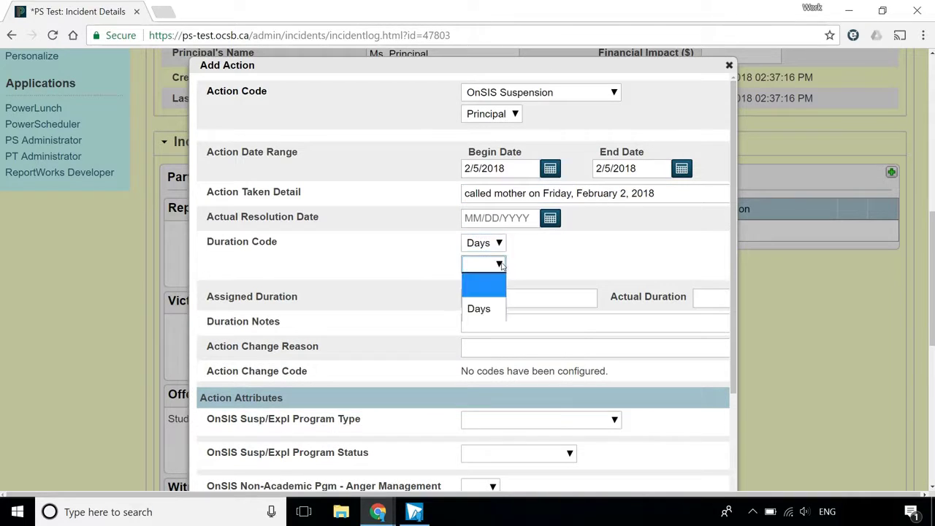
click(480, 309)
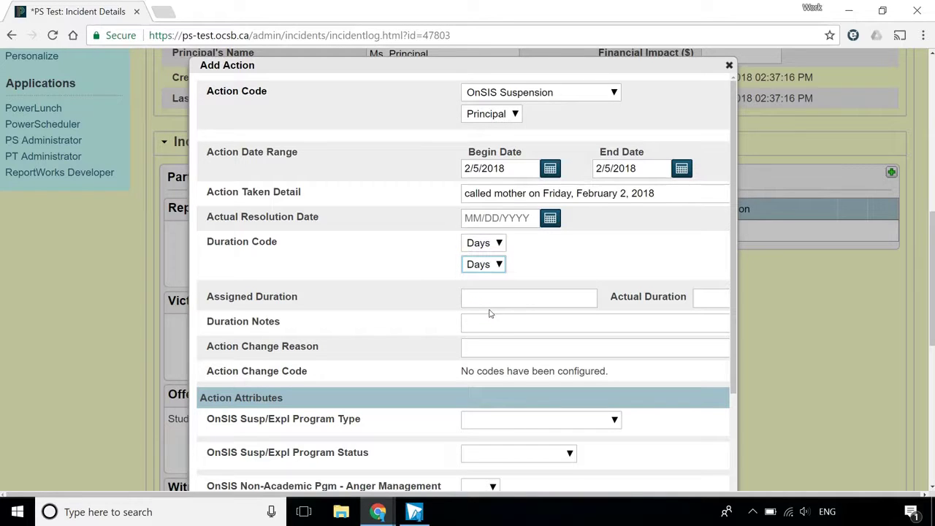
click(497, 299)
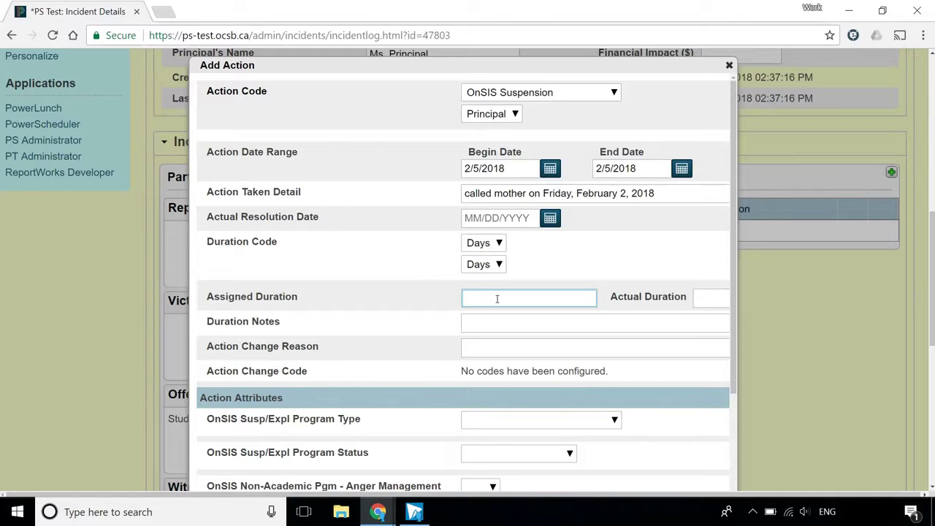
text(1)
click(717, 300)
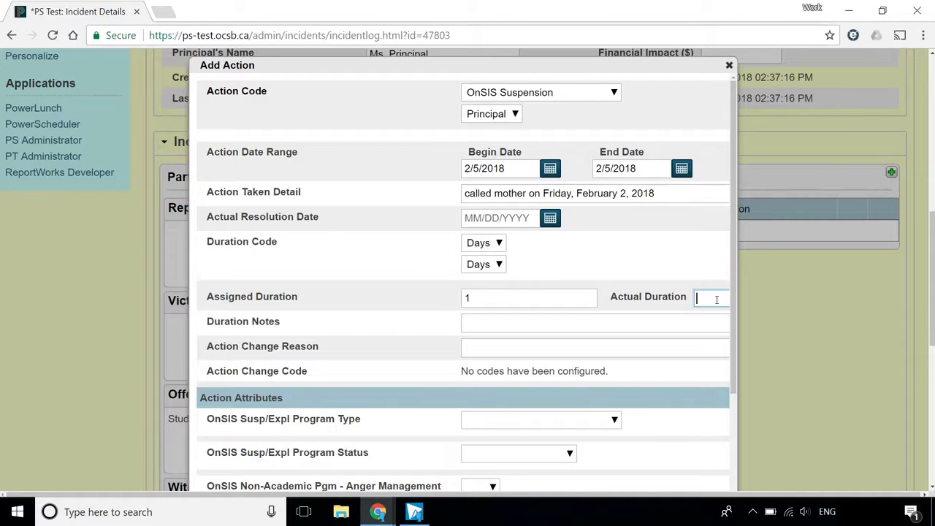
text(1)
click(523, 322)
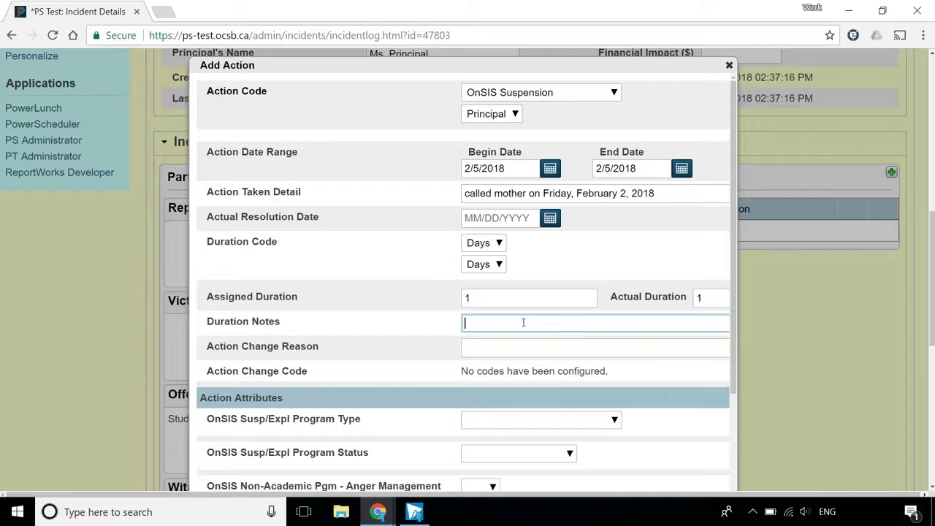
click(506, 349)
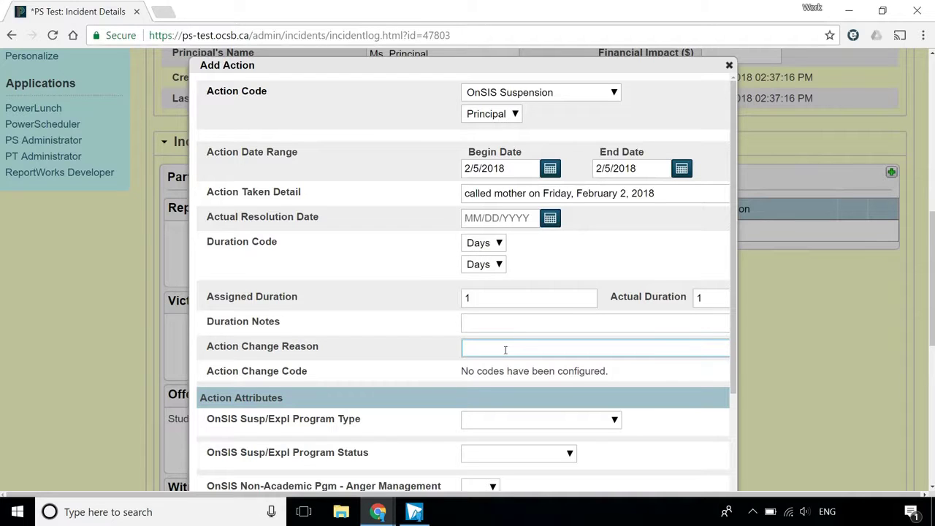
scroll(522, 328, down, 2)
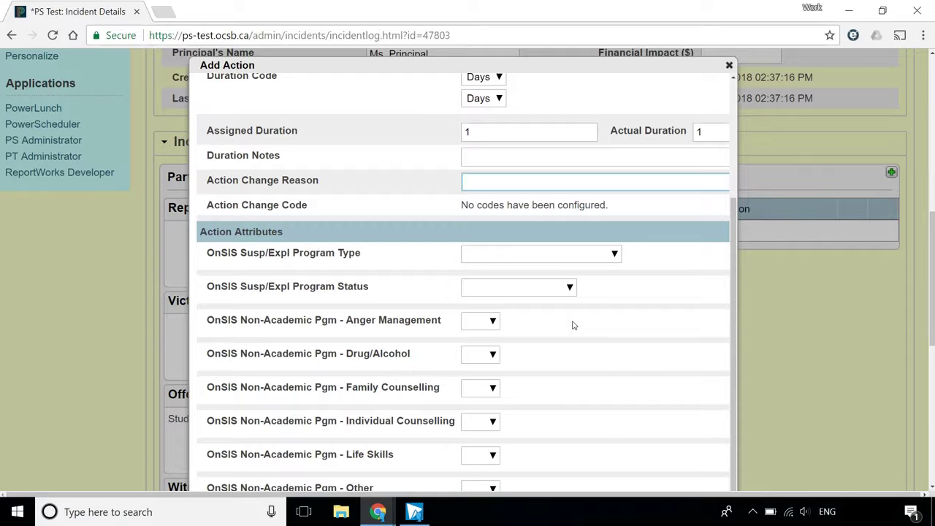
scroll(577, 322, down, 4)
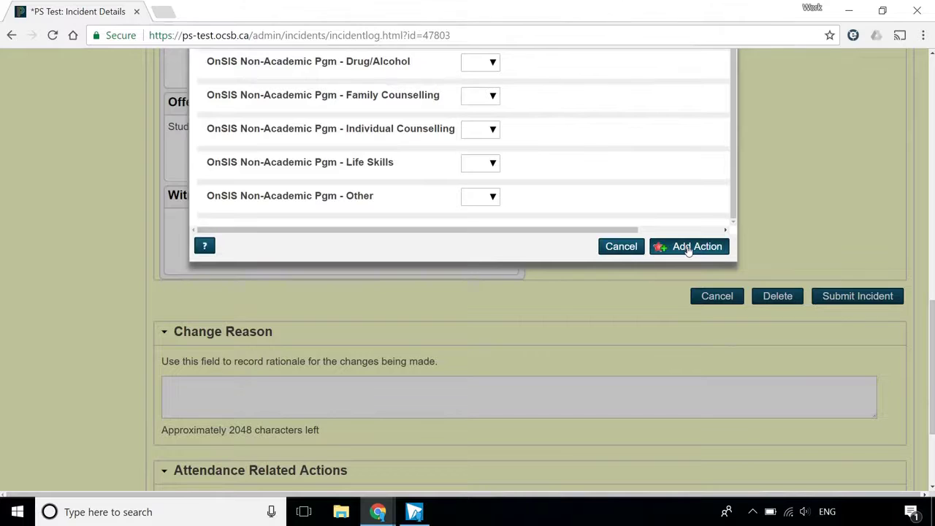
Step: Save the suspension action, then add the tobacco-use-under-16 OnSIS Suspension Infraction Type behaviour
click(688, 249)
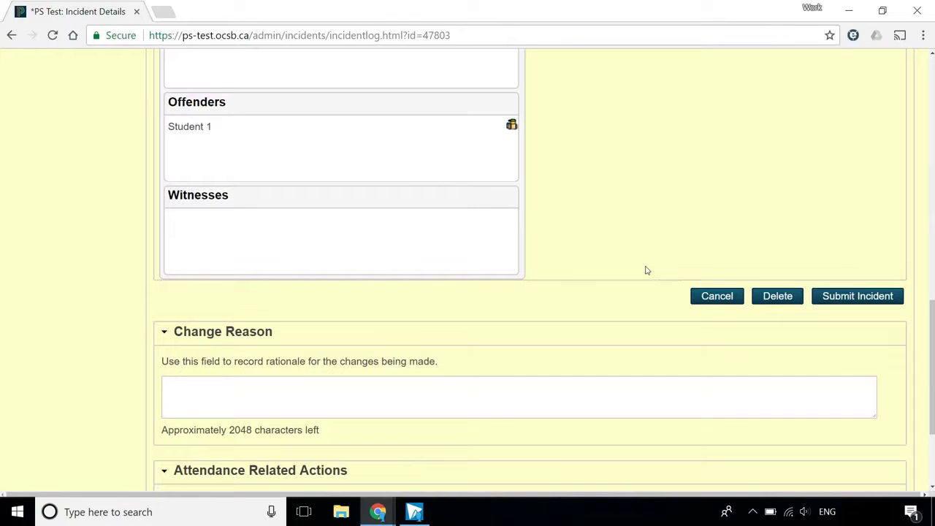
scroll(646, 270, up, 3)
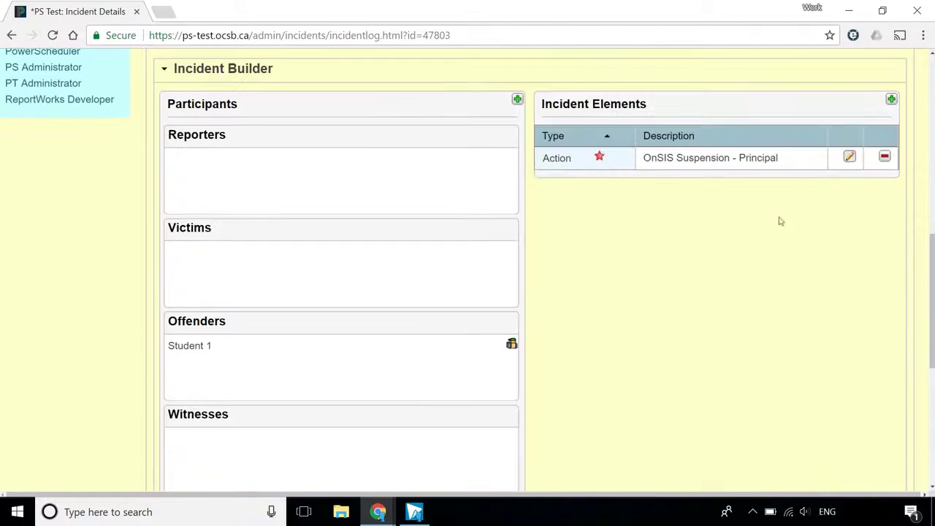
click(891, 100)
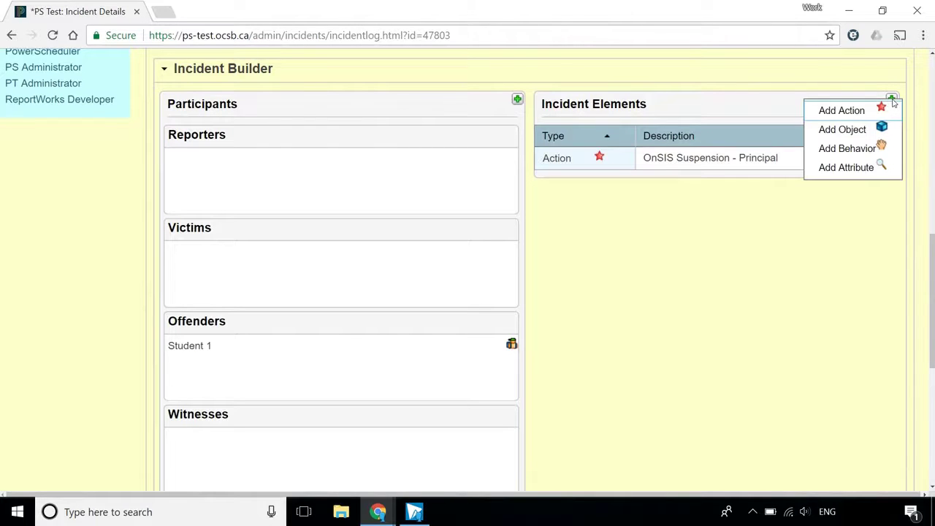
click(850, 150)
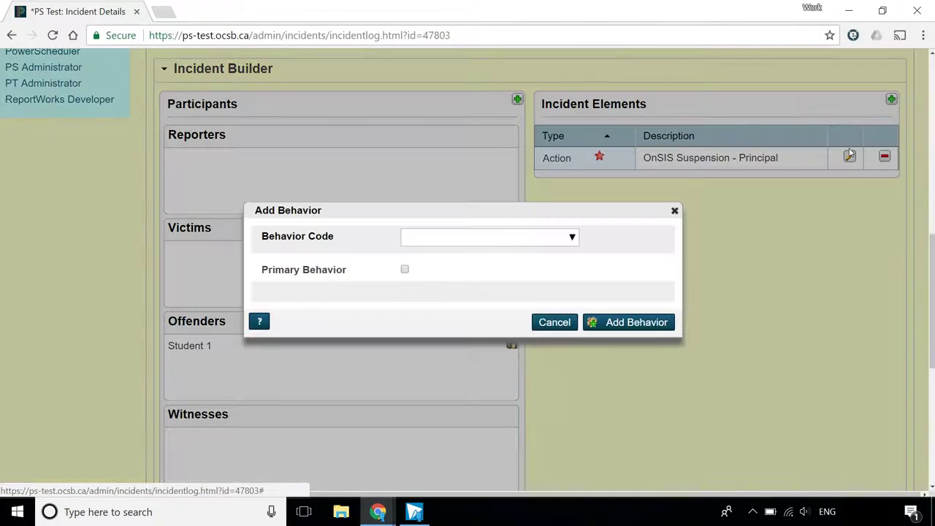
click(547, 239)
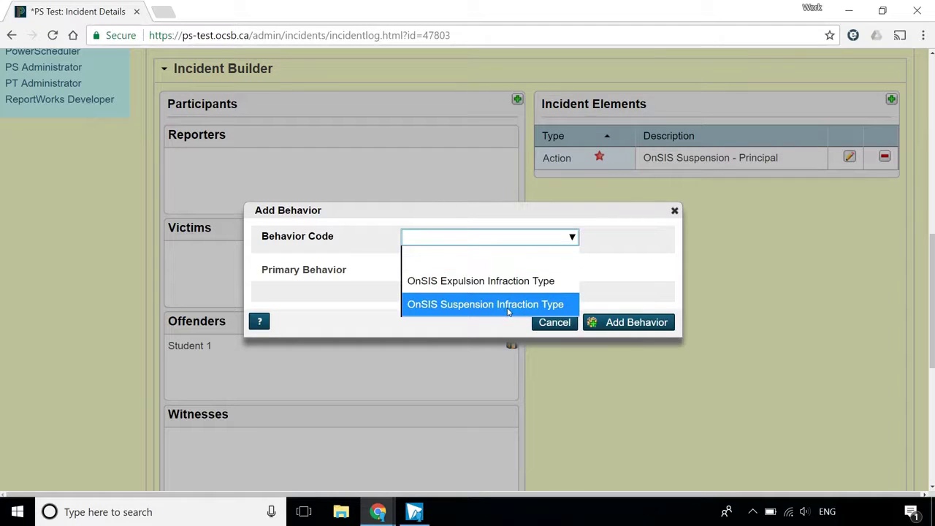
click(509, 312)
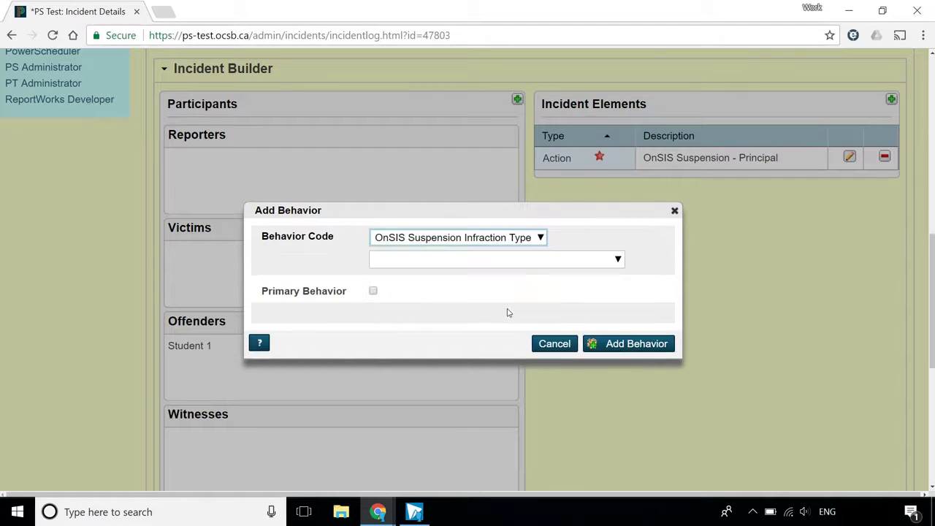
click(522, 260)
scroll(479, 216, down, 10)
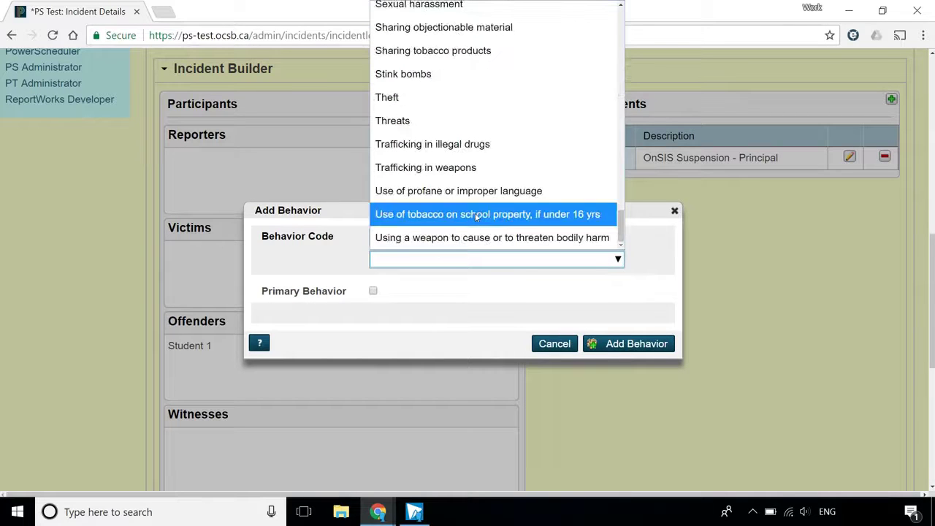
click(476, 214)
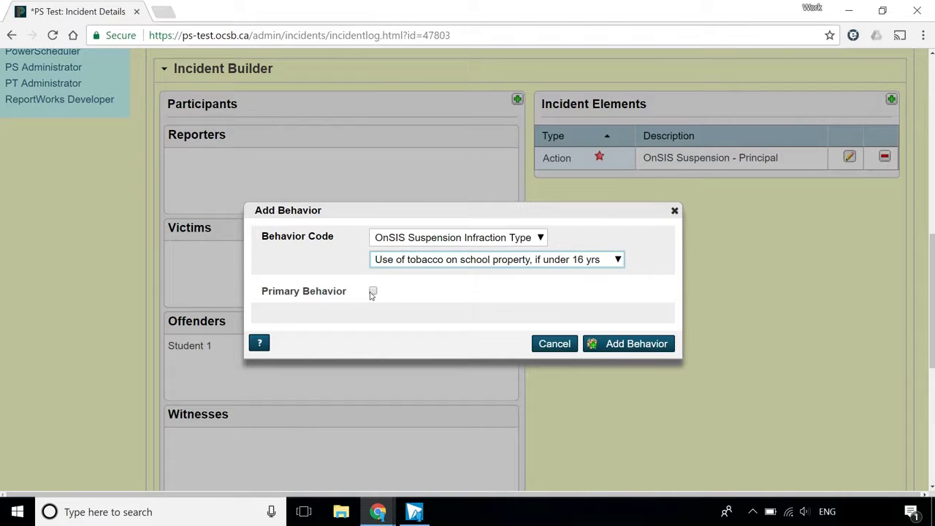
click(644, 348)
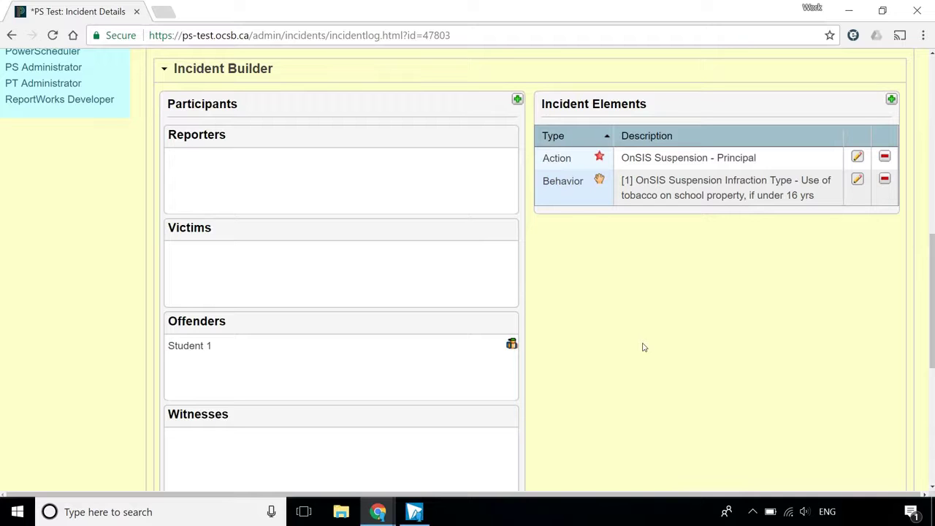
click(892, 100)
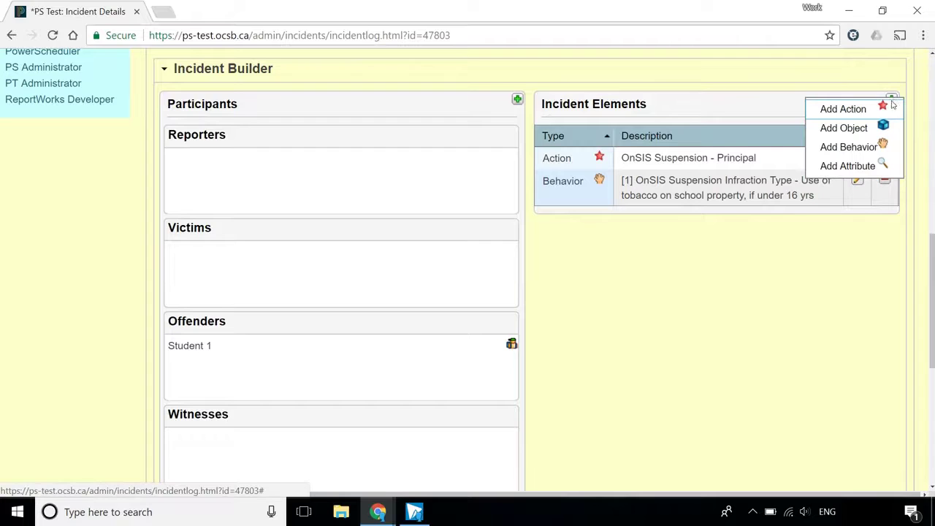
click(863, 169)
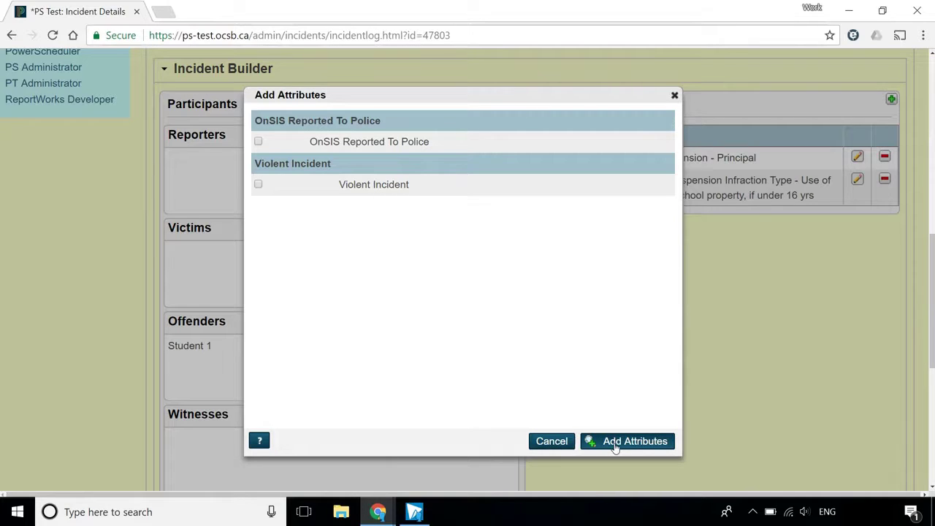
click(552, 441)
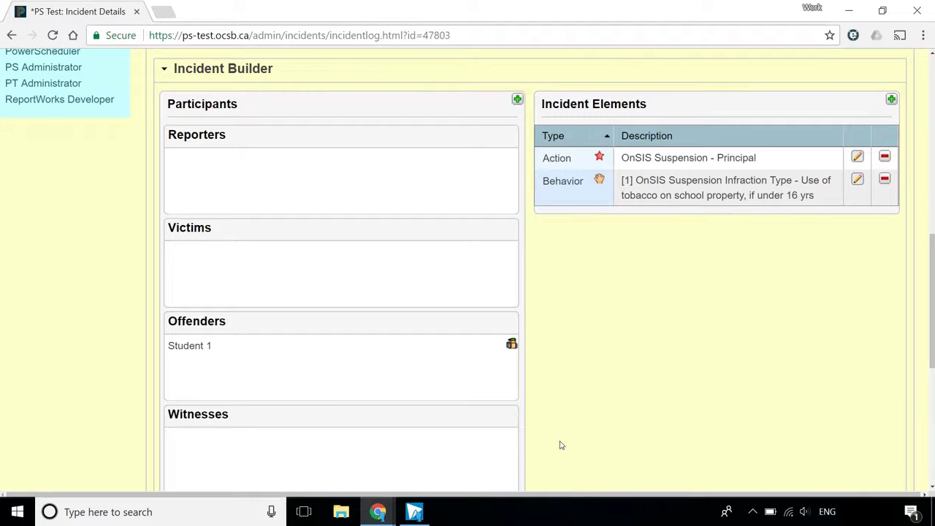
Step: Drag the Principal's suspension action and the tobacco behaviour onto offender Student 1
mouse_move(682, 160)
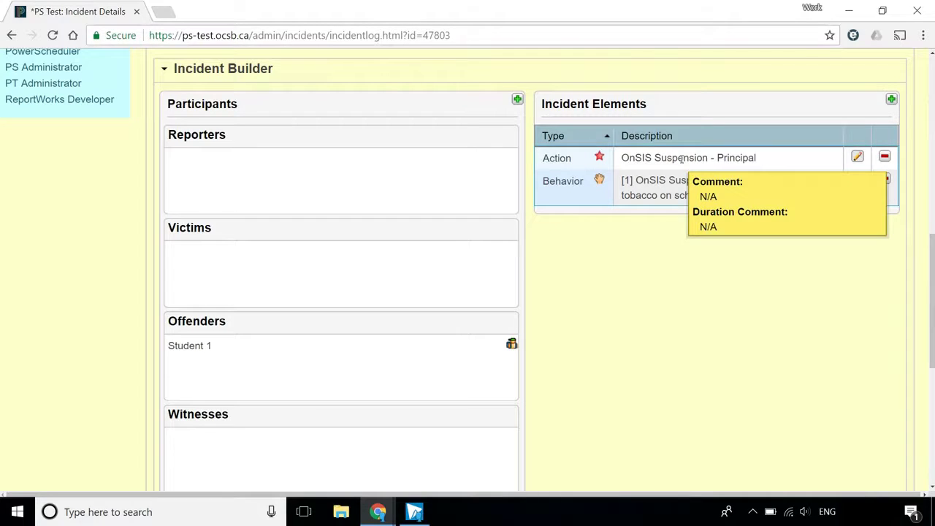
drag(682, 159, 673, 160)
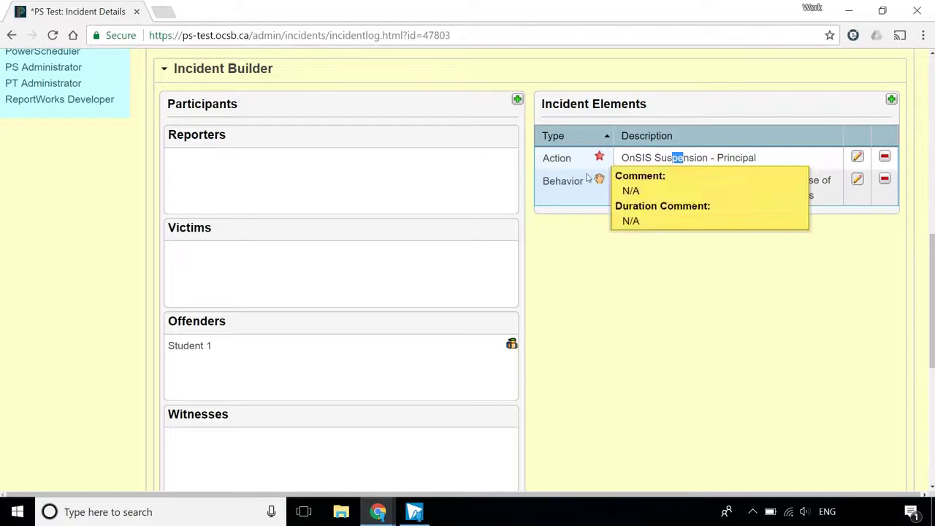
drag(597, 158, 374, 341)
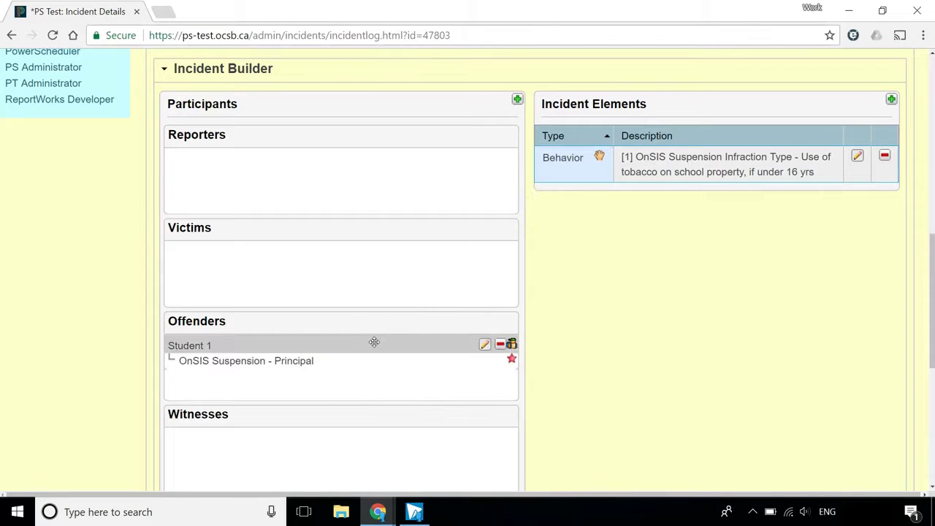
mouse_move(374, 342)
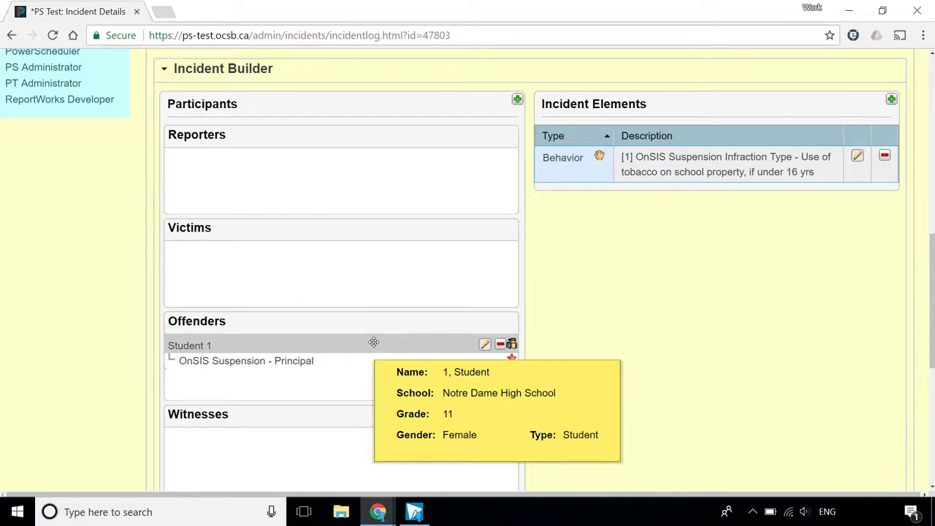
drag(563, 155, 278, 355)
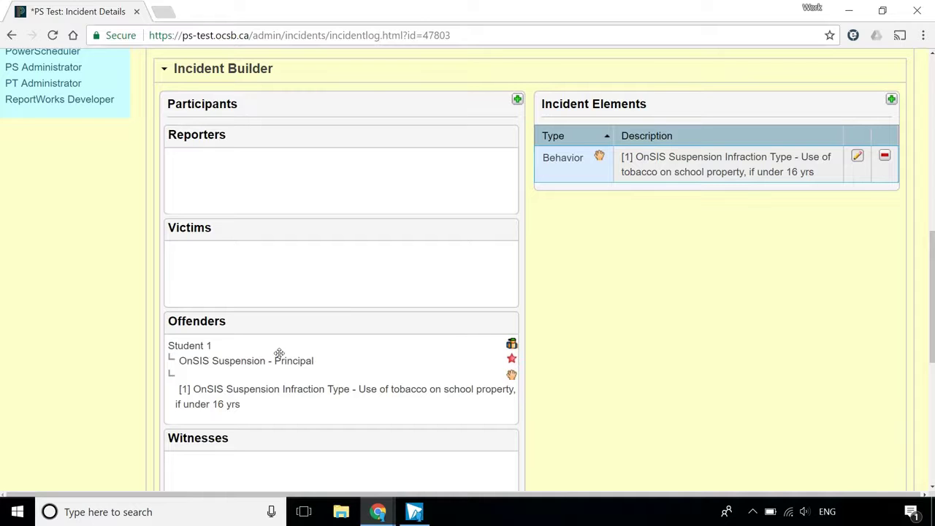
Step: Submit the incident, then select the new incident ID 47803 in the list to copy it
scroll(821, 285, down, 10)
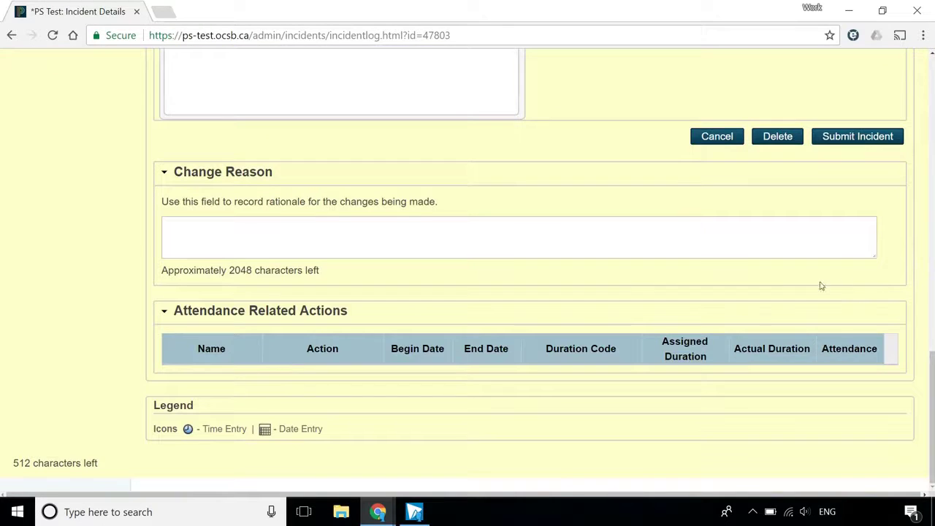
click(877, 141)
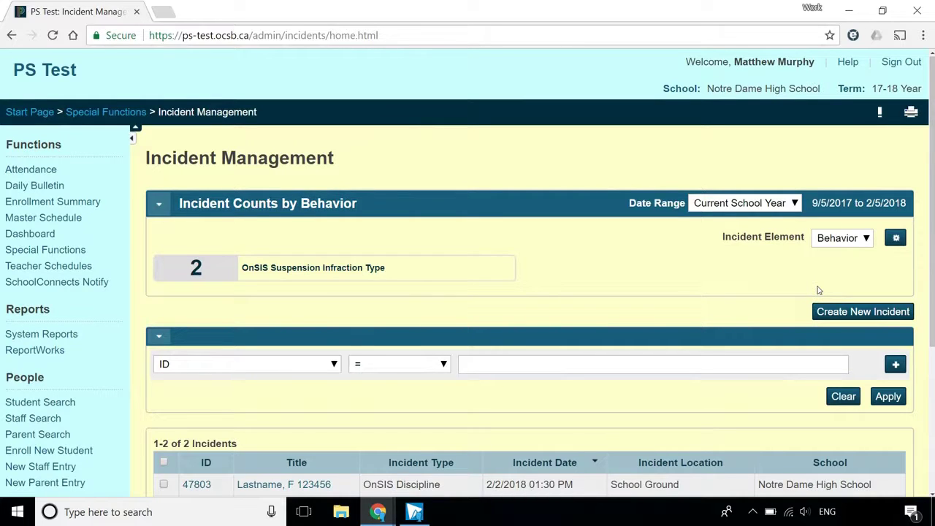
scroll(578, 332, down, 1)
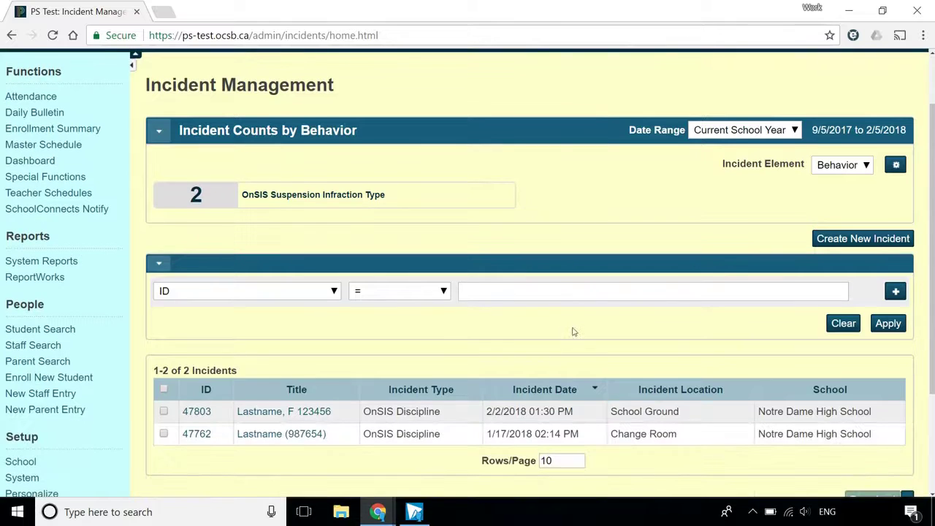
drag(182, 411, 211, 413)
key(ctrl+c)
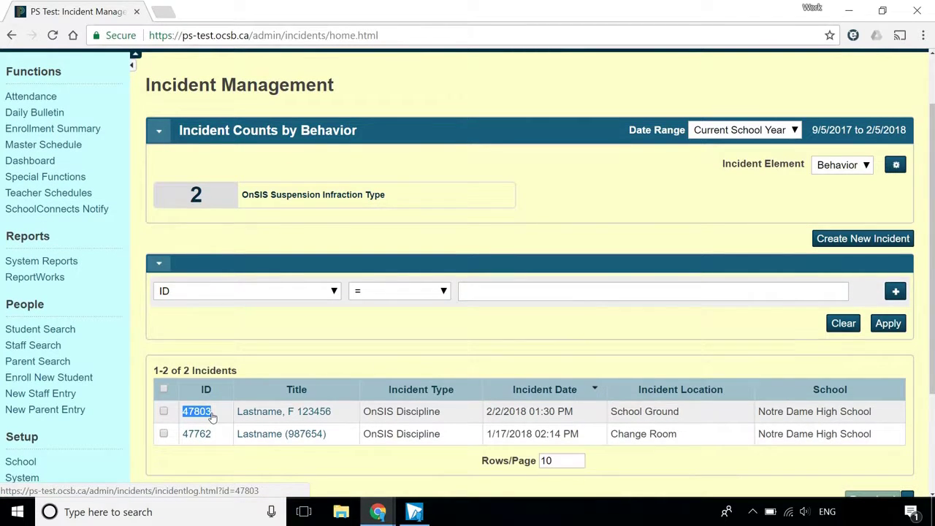
Step: Run the OCSB 1 - 5 Day Suspension Letter (To Parent) report with Entry of Incident ID 47803
click(36, 282)
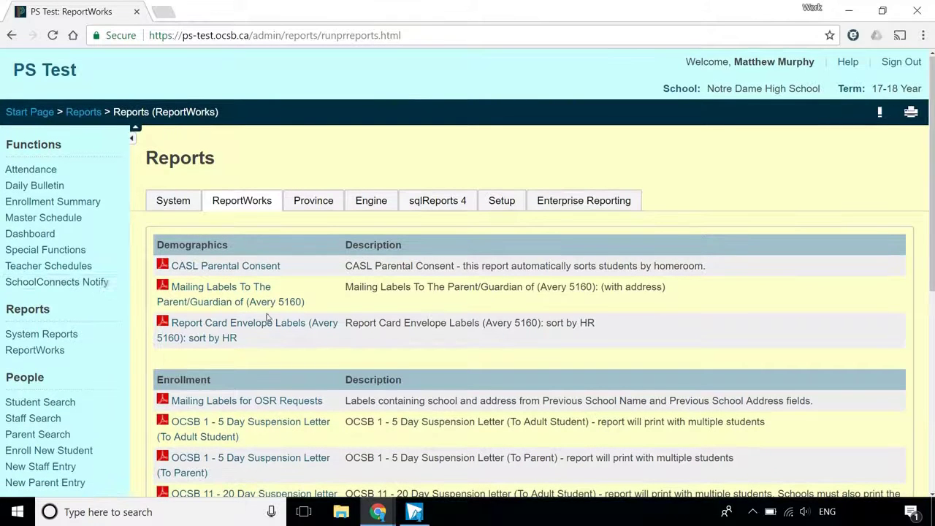
scroll(268, 318, down, 2)
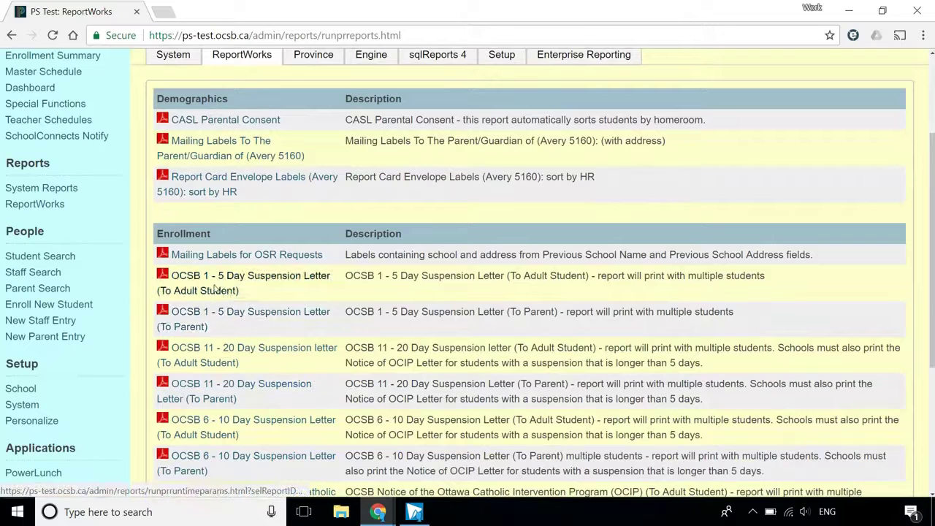
click(206, 314)
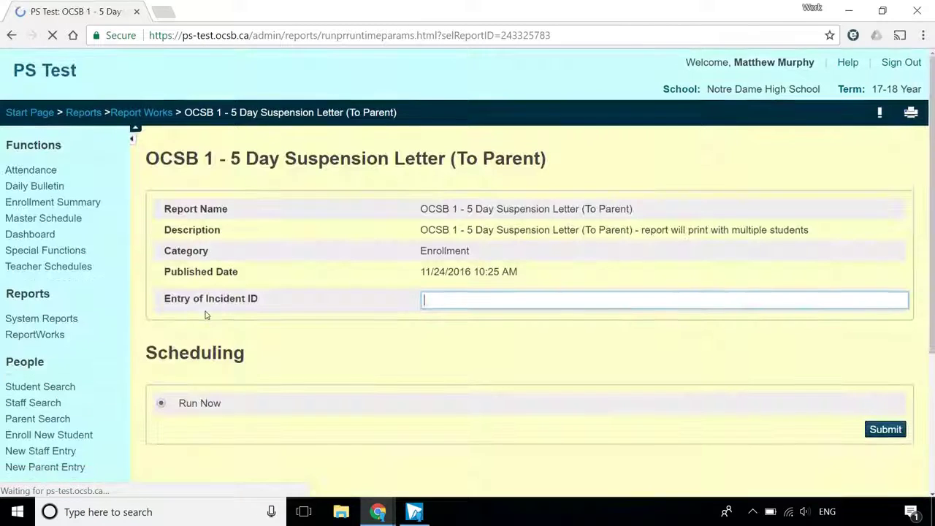
click(457, 301)
key(ctrl+v)
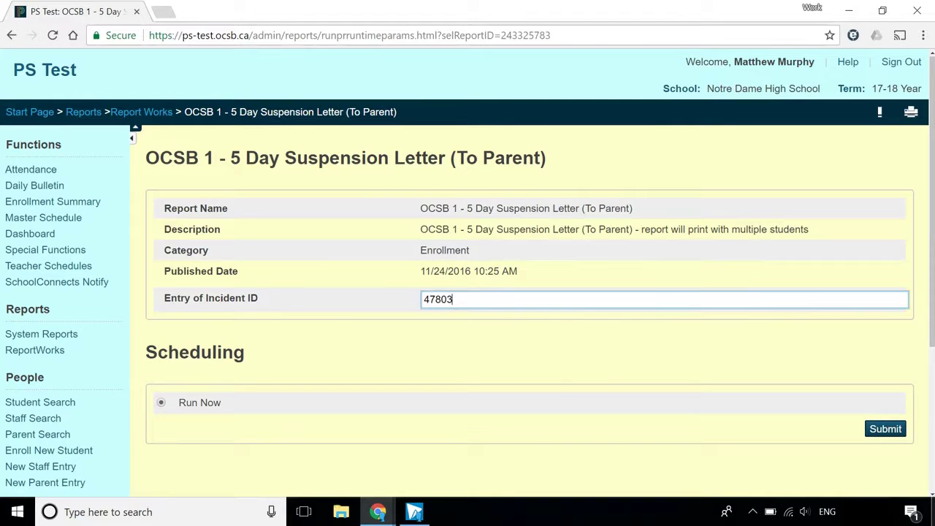
click(887, 430)
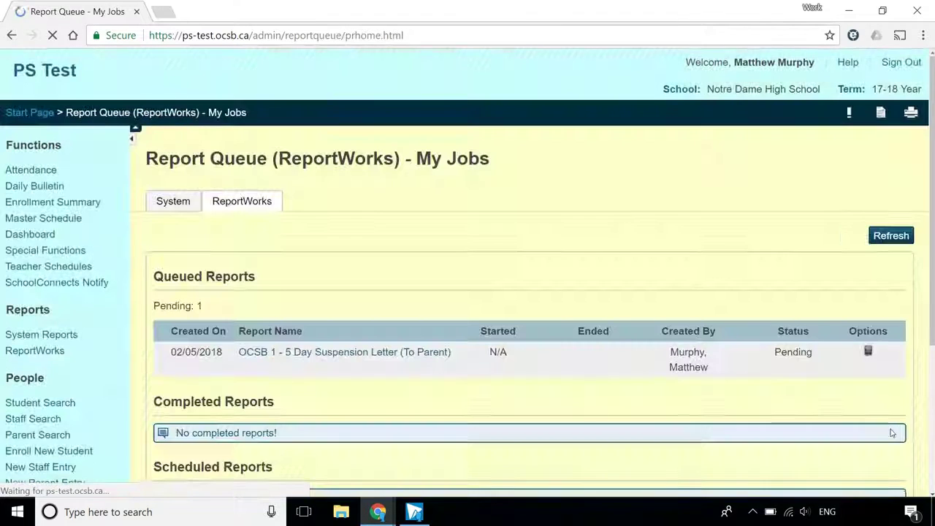